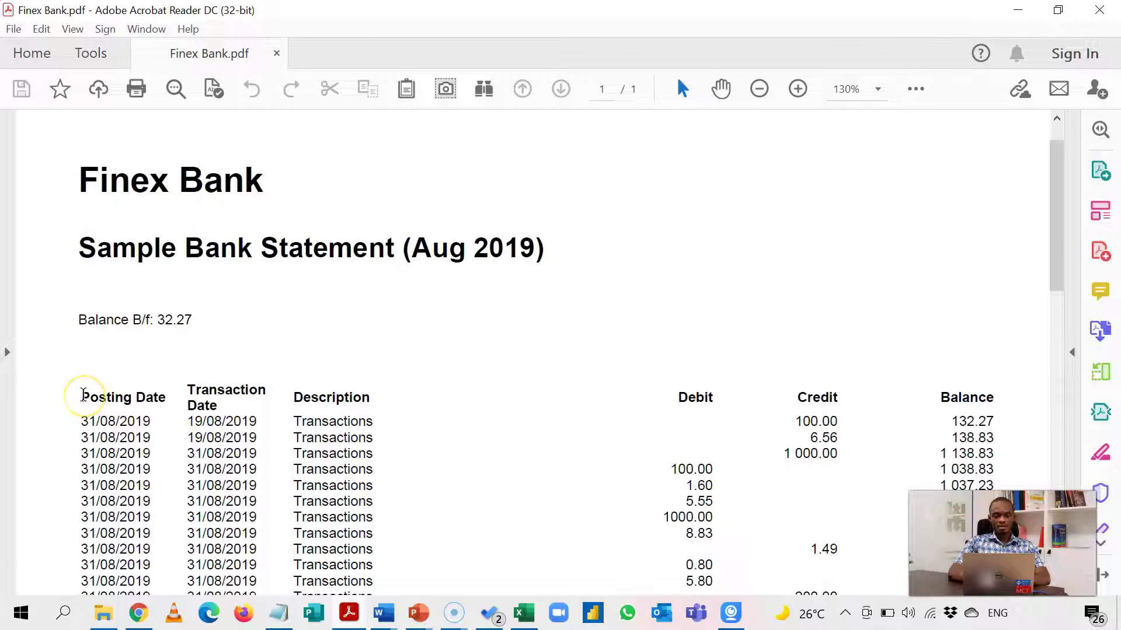
Select the Finex Bank statement's transaction table, from the Posting Date header to the last row.
left_click_drag(82, 397, 480, 582)
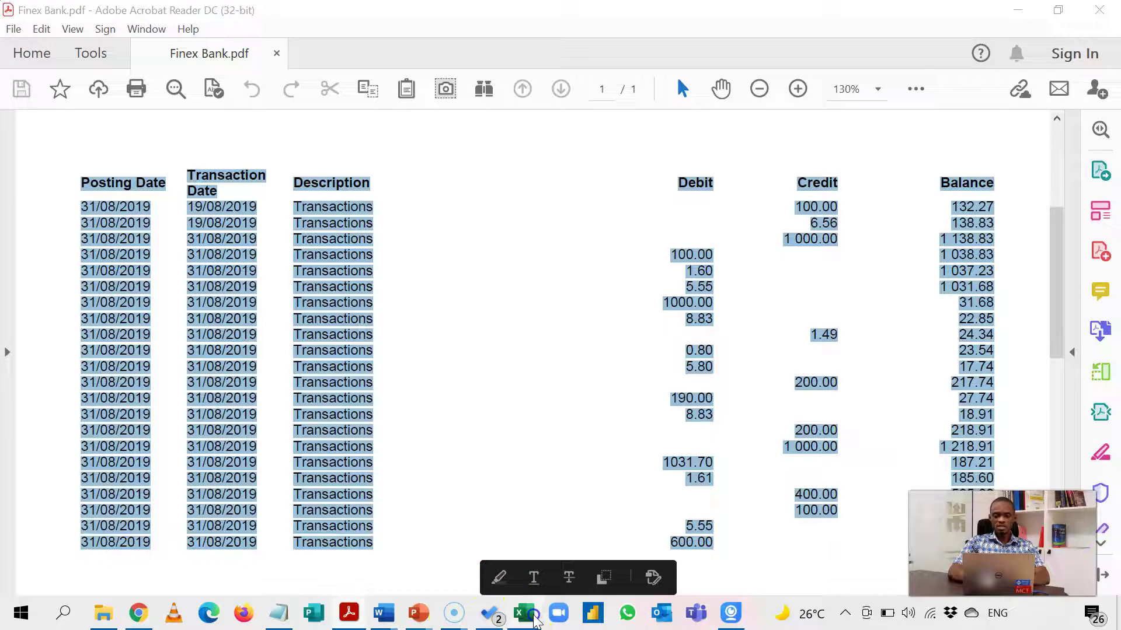
Trial-paste the statement into column A of Book1, widen the column, then clear it again.
left_click(524, 613)
key("ctrl+v")
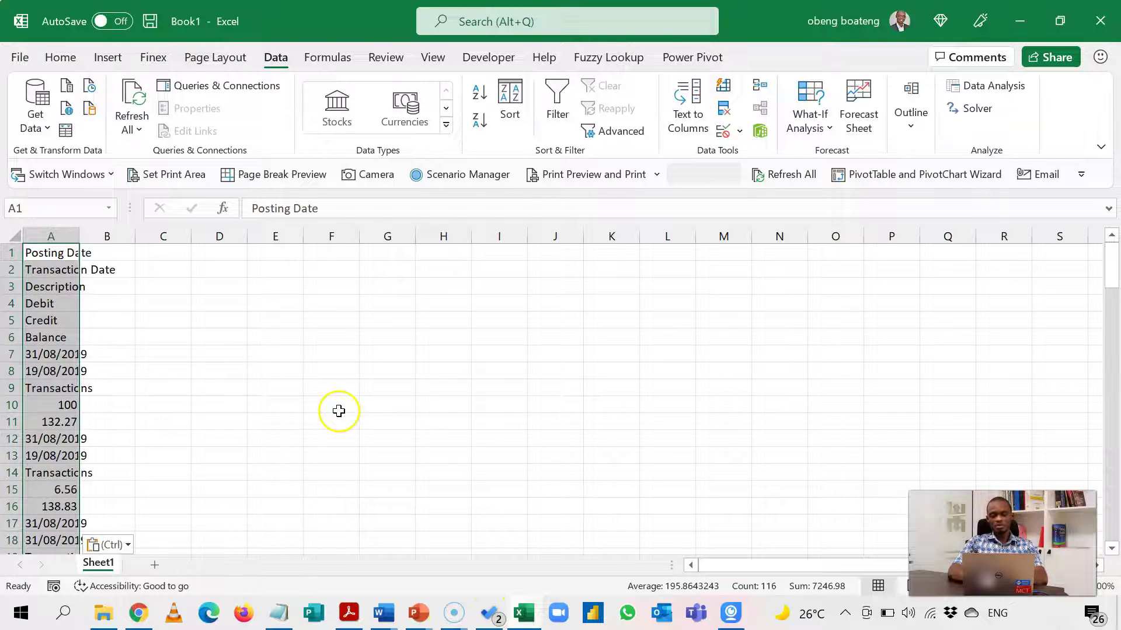
left_click_drag(80, 239, 200, 245)
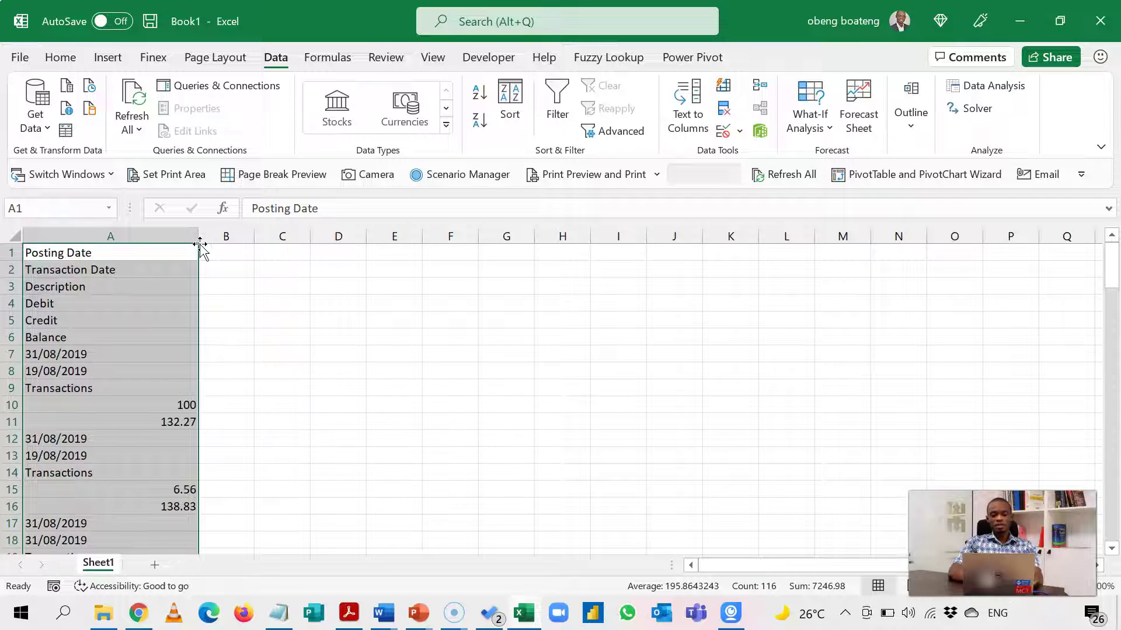
key("Delete")
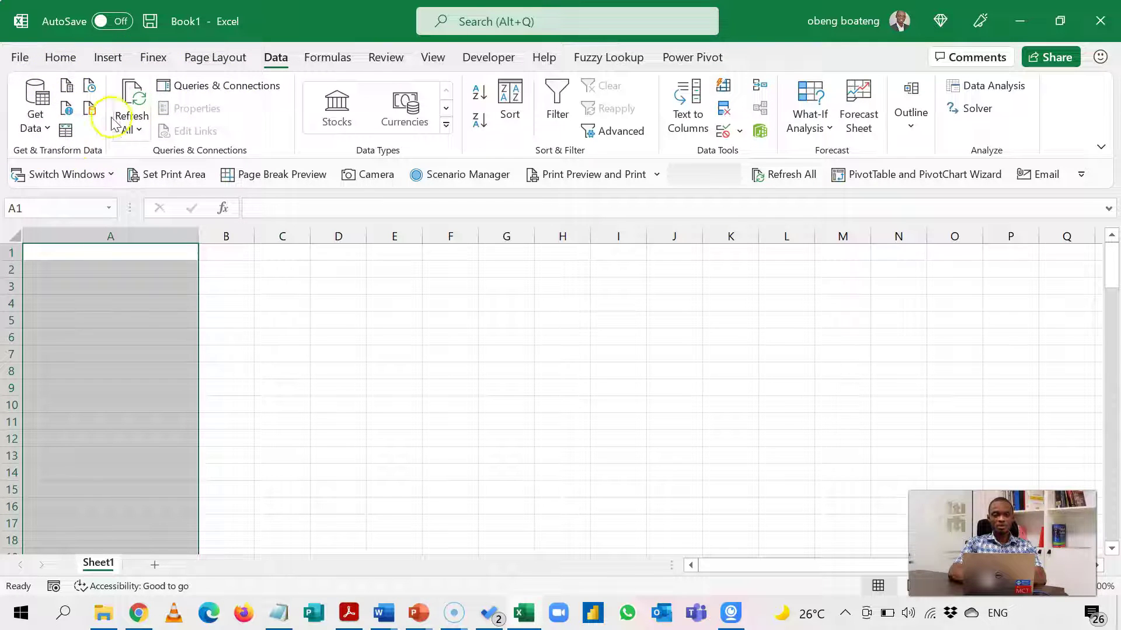
Start a From PDF import via Get Data > From File to bring up the file picker.
left_click(38, 128)
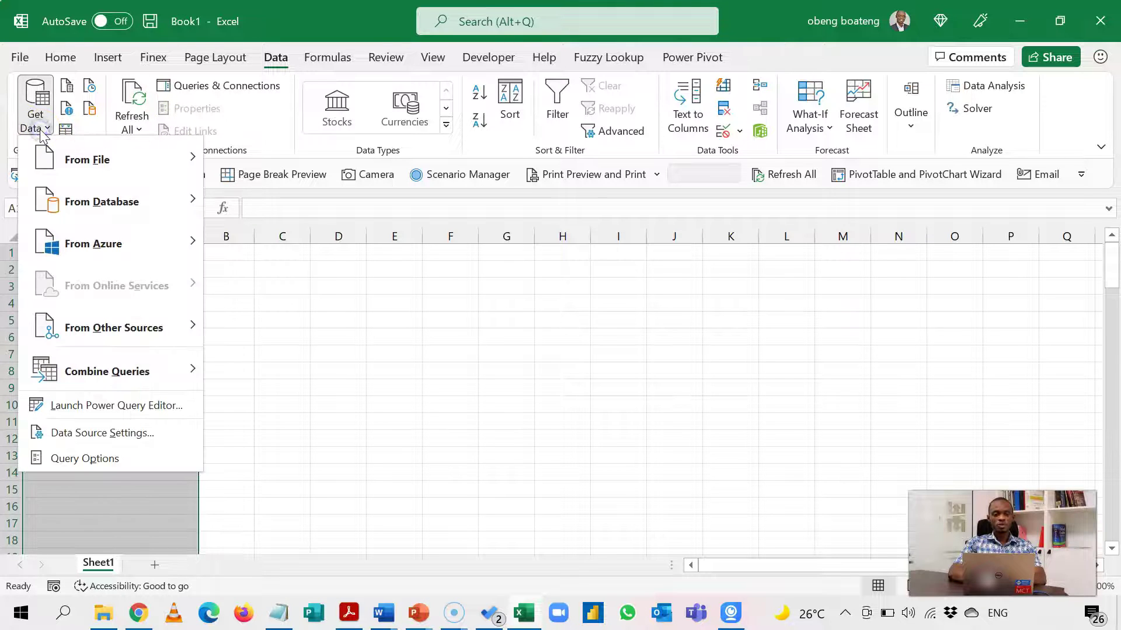
left_click(167, 162)
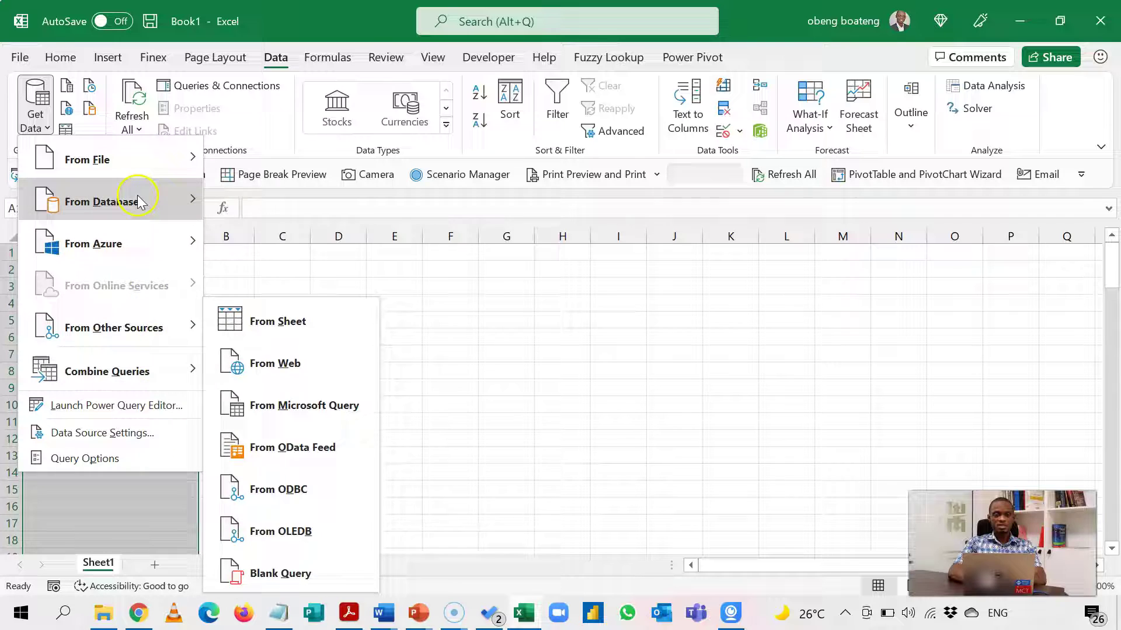
mouse_move(142, 157)
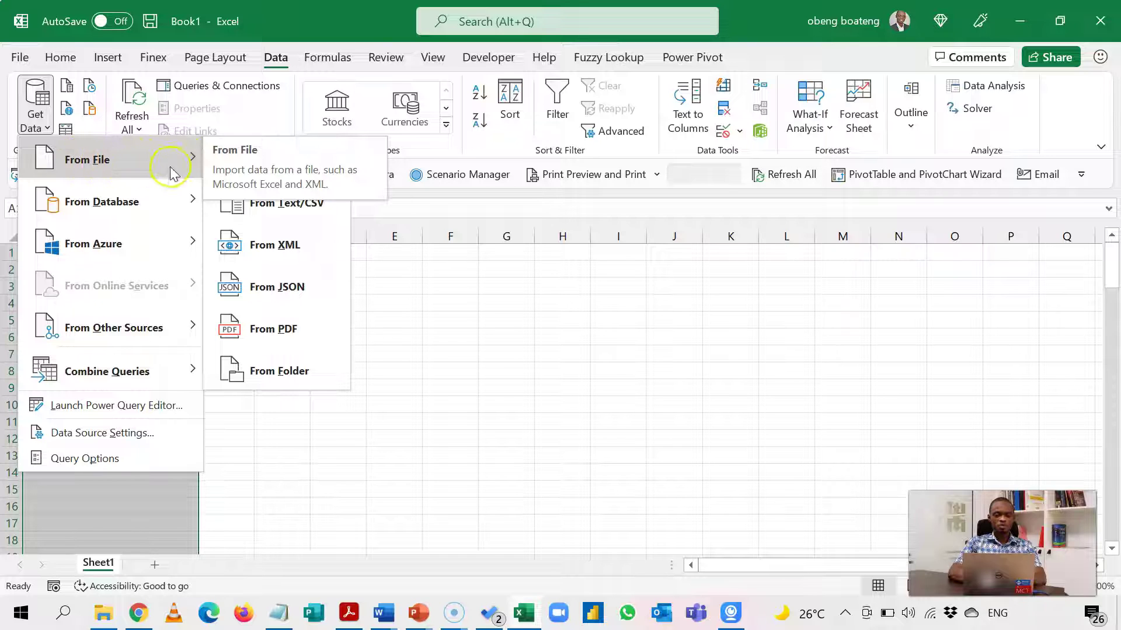
left_click(275, 337)
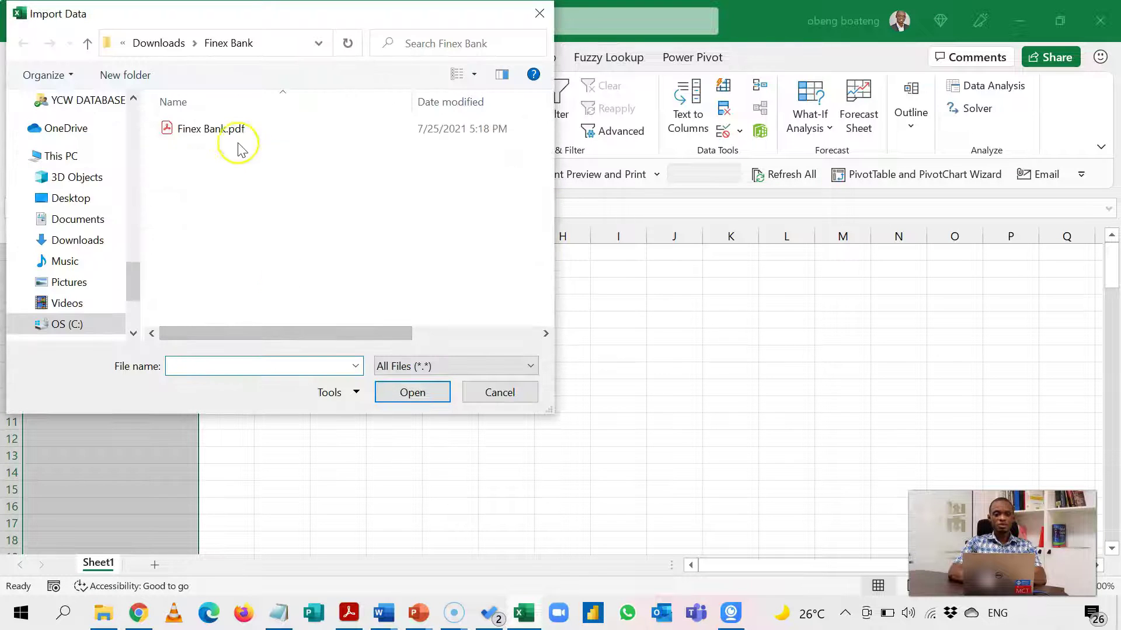
Pick Finex Bank.pdf in the Finex Bank folder and import it into the Navigator.
left_click(220, 130)
left_click(242, 134)
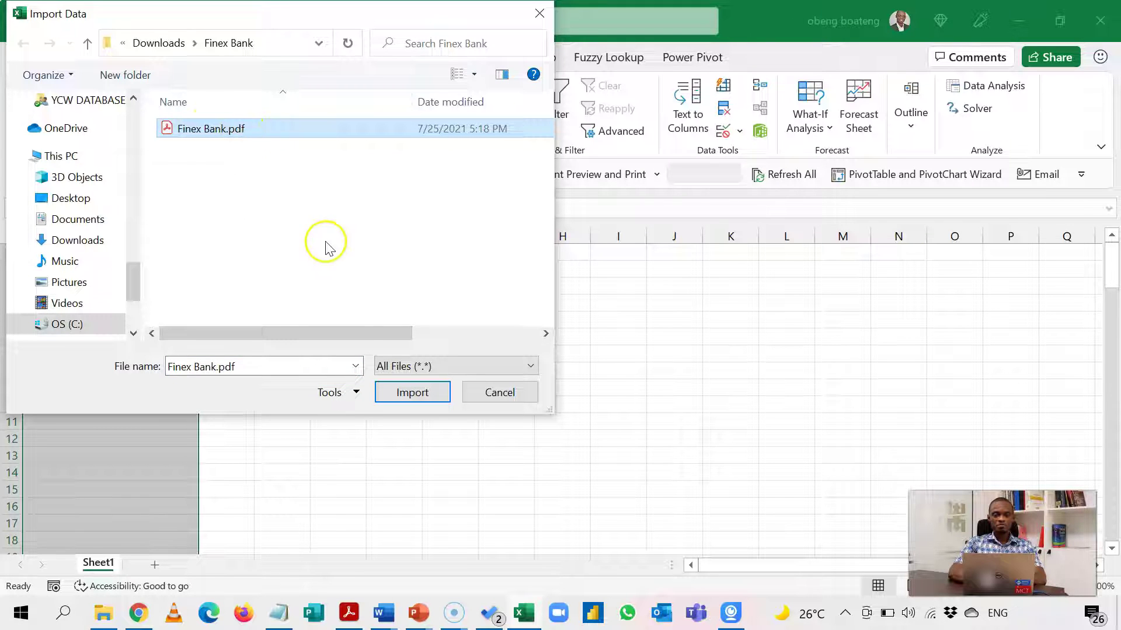
left_click(396, 392)
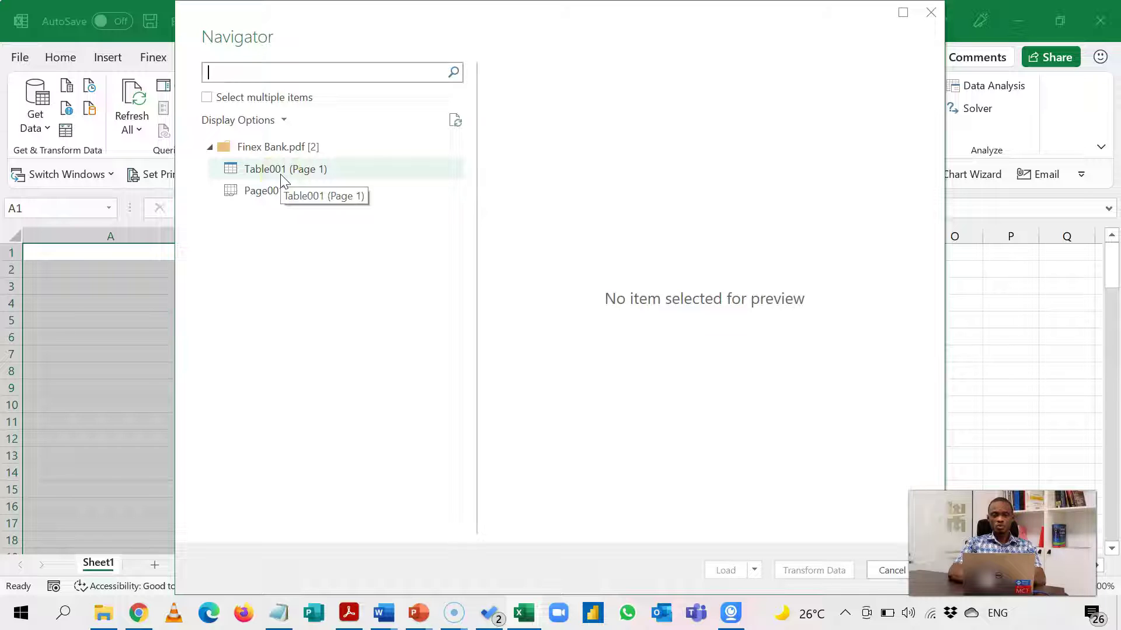
Compare the Table001 (Page 1) and Page001 previews, then load Table001 (Page 1) into Power Query Editor.
left_click(282, 176)
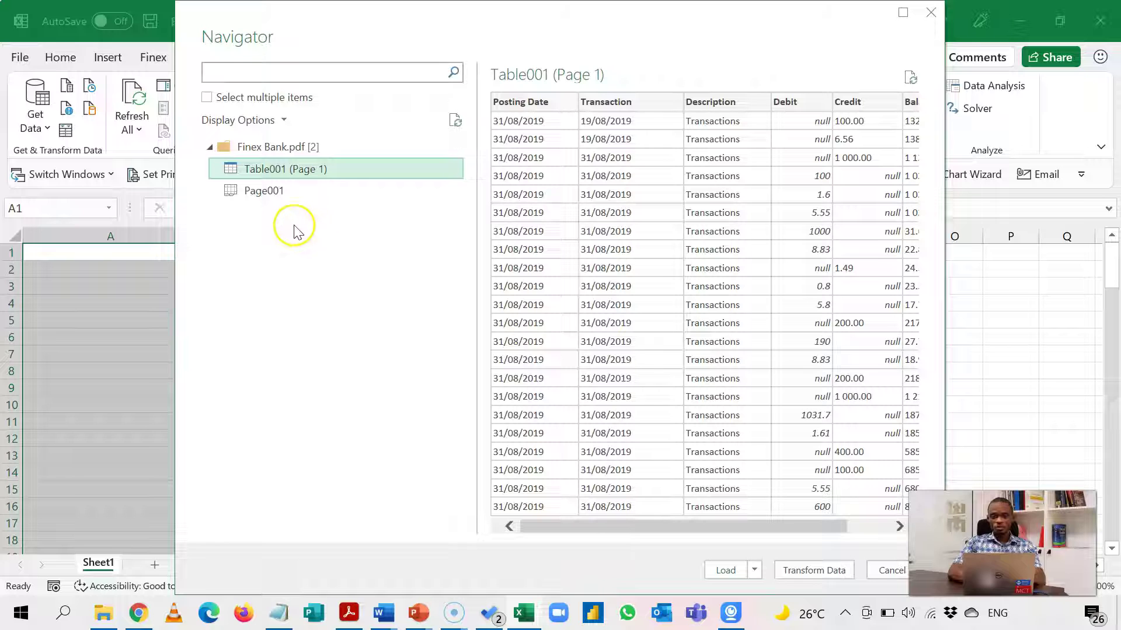
left_click(273, 198)
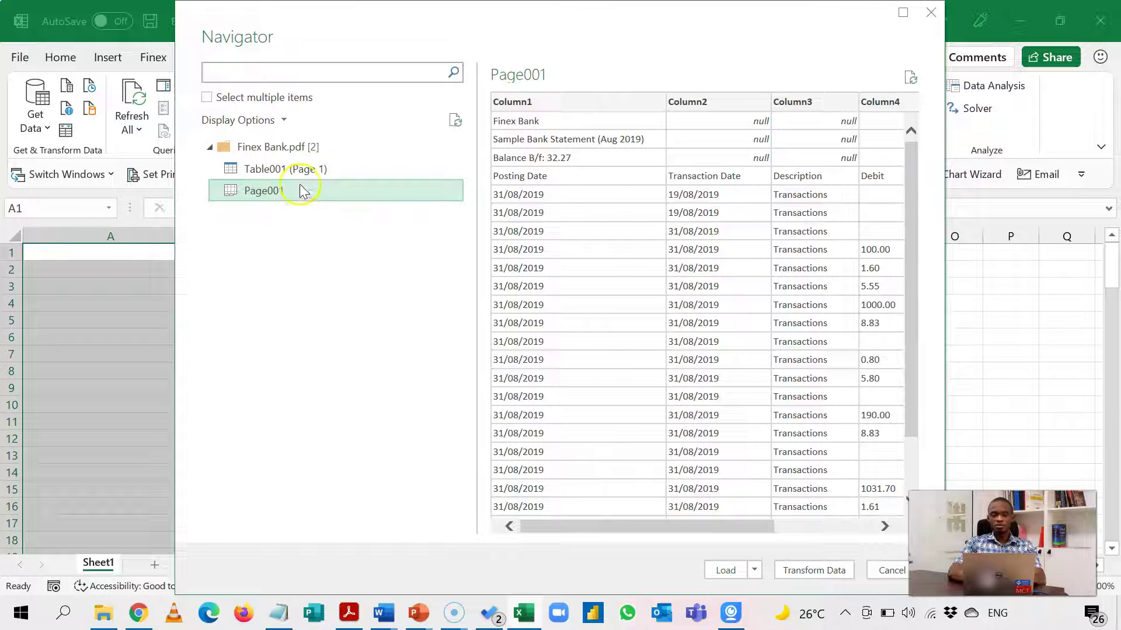
left_click(279, 174)
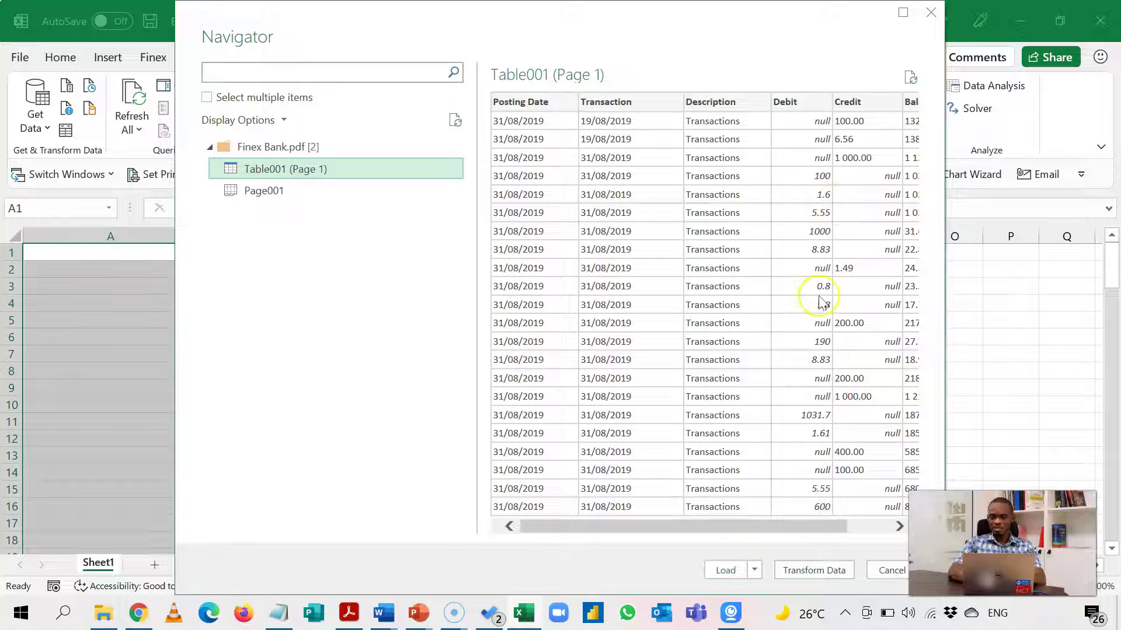
left_click(817, 571)
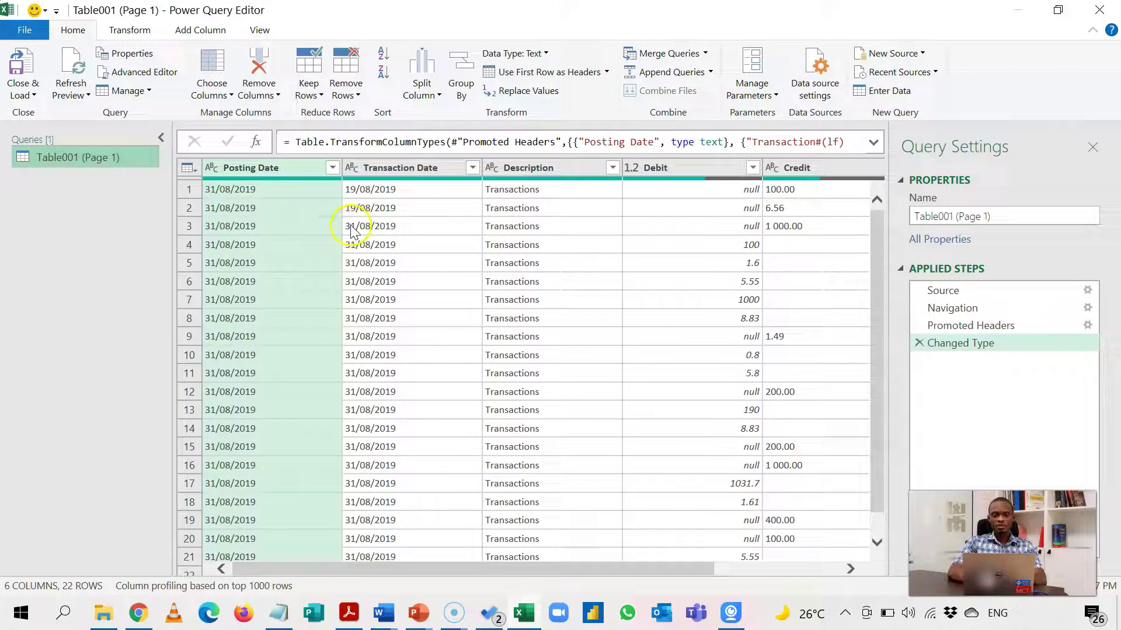
Review the loaded Table001 (Page 1) query with its 22 rows and 6 columns.
left_click(264, 207)
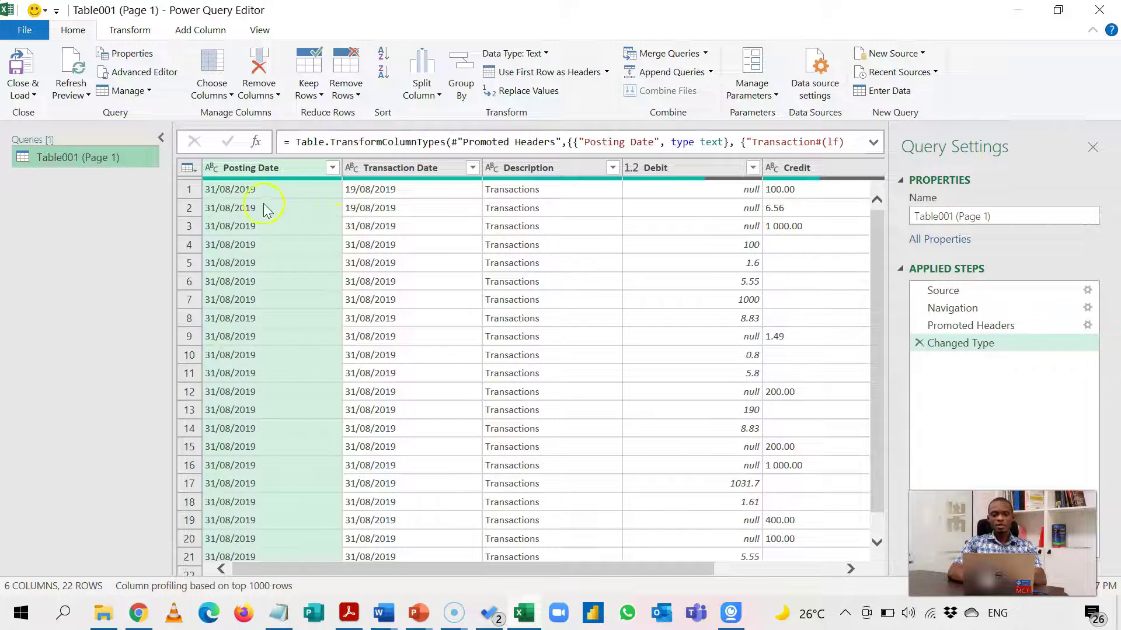
Change Posting Date to the Date type, replacing the current conversion step.
left_click(212, 170)
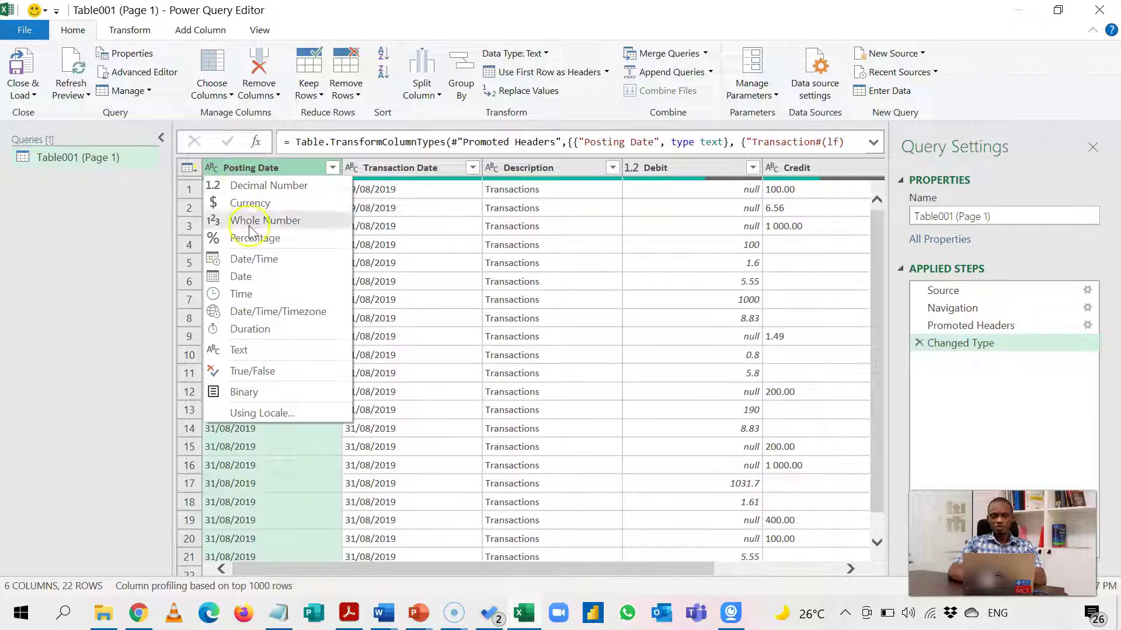
left_click(217, 172)
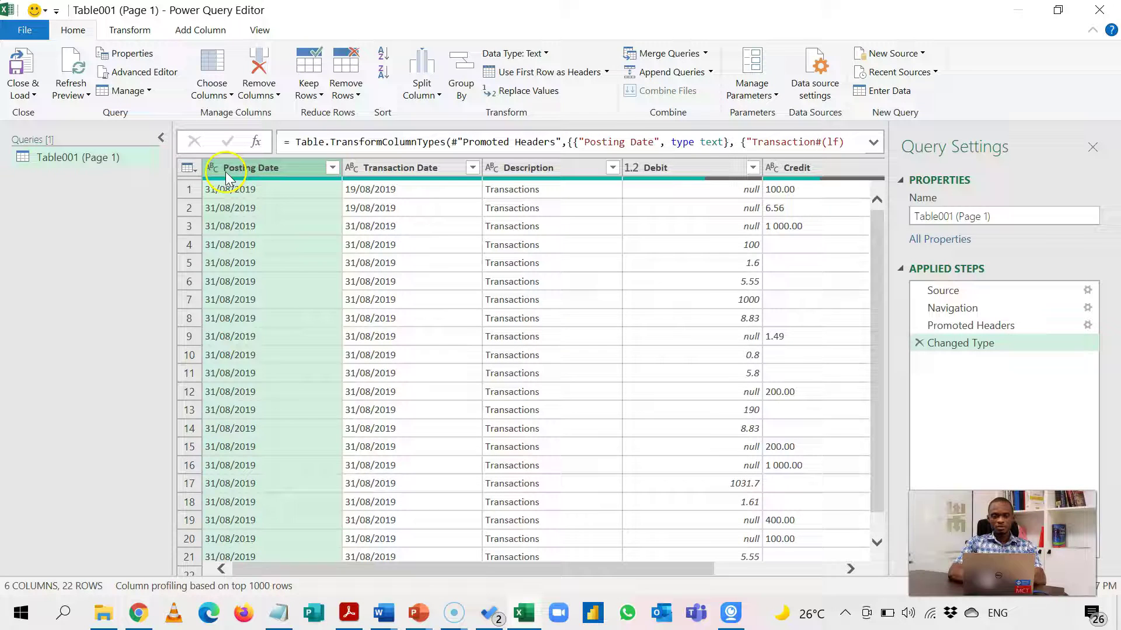
left_click(215, 172)
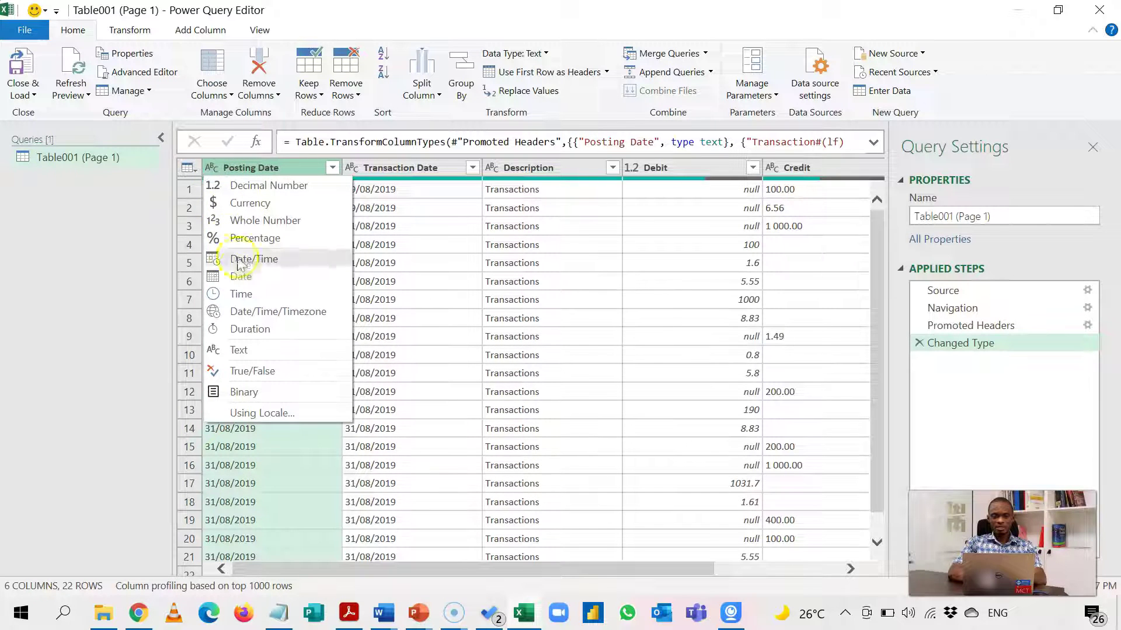
left_click(255, 279)
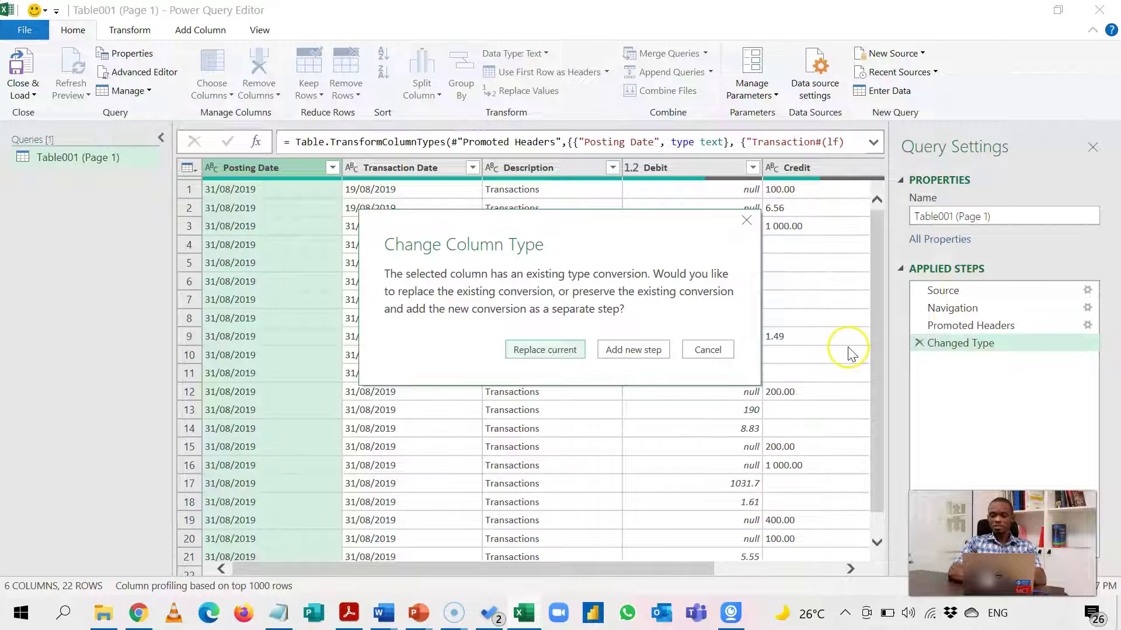
left_click(577, 350)
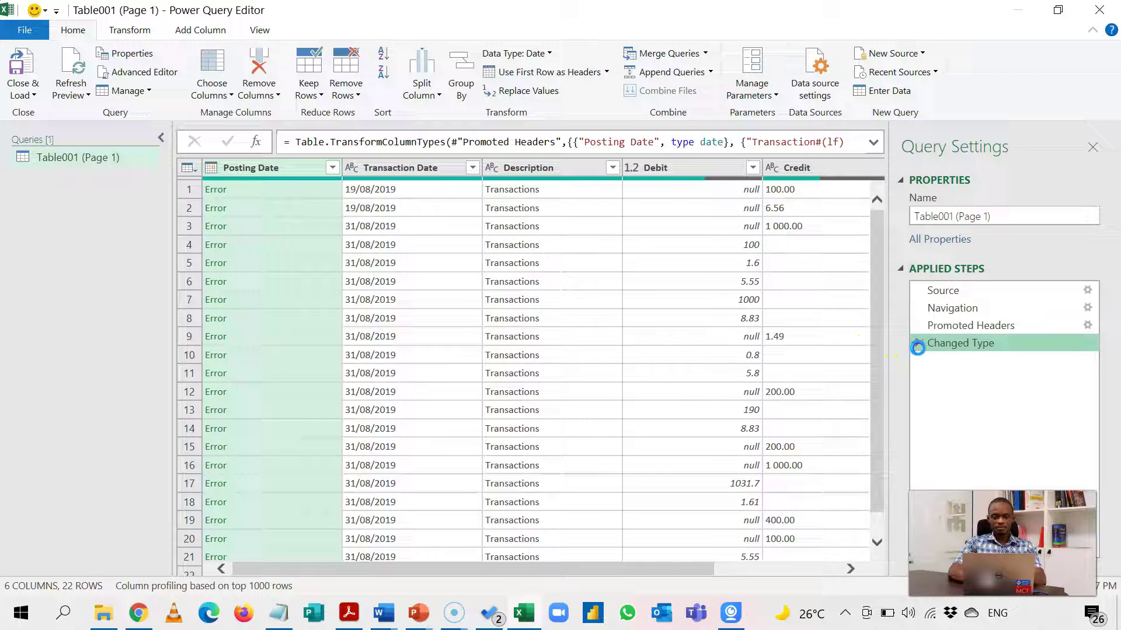
Delete the Changed Type step and add Transaction Date to the date column selection.
left_click(918, 345)
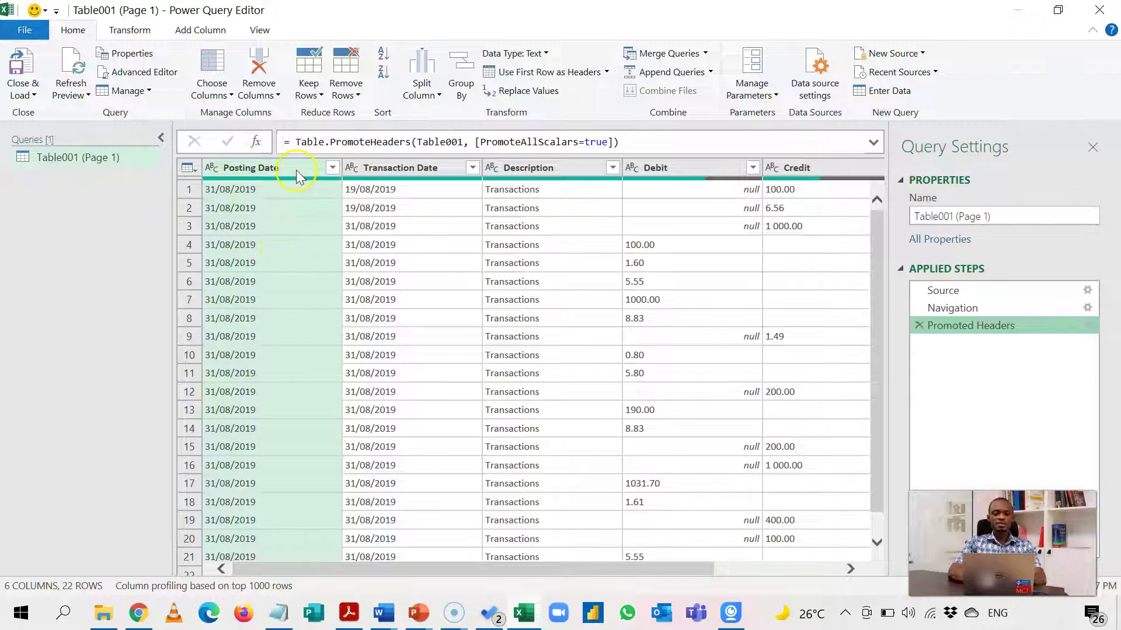
left_click(387, 173, "ctrl")
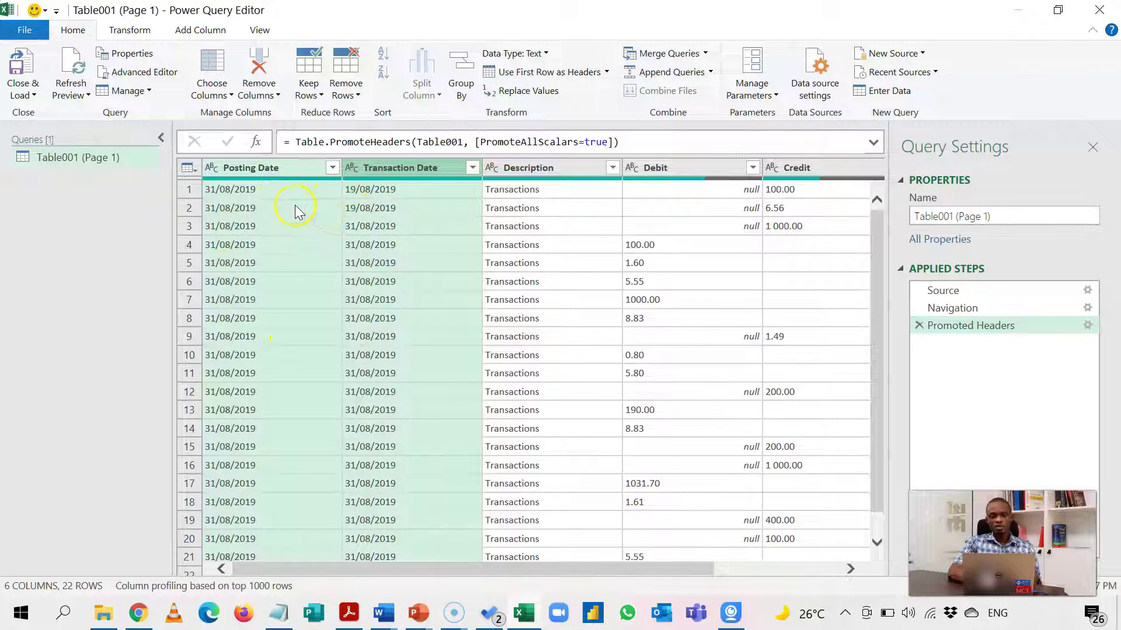
left_click(213, 171)
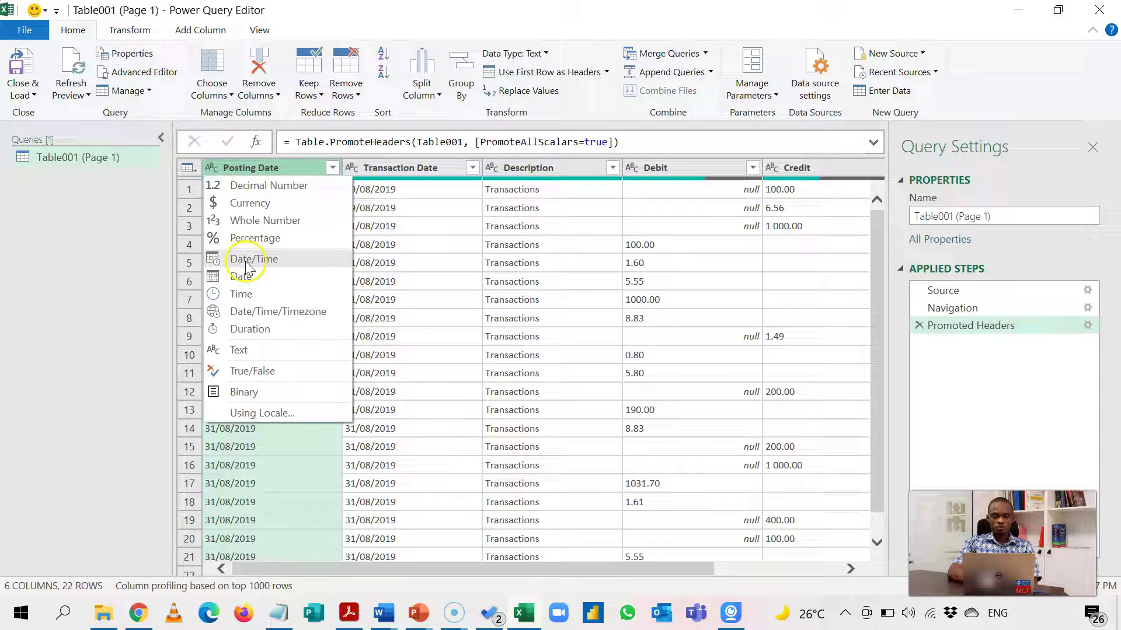
Convert Posting Date to the Date type using the English (United Kingdom) locale.
left_click(260, 415)
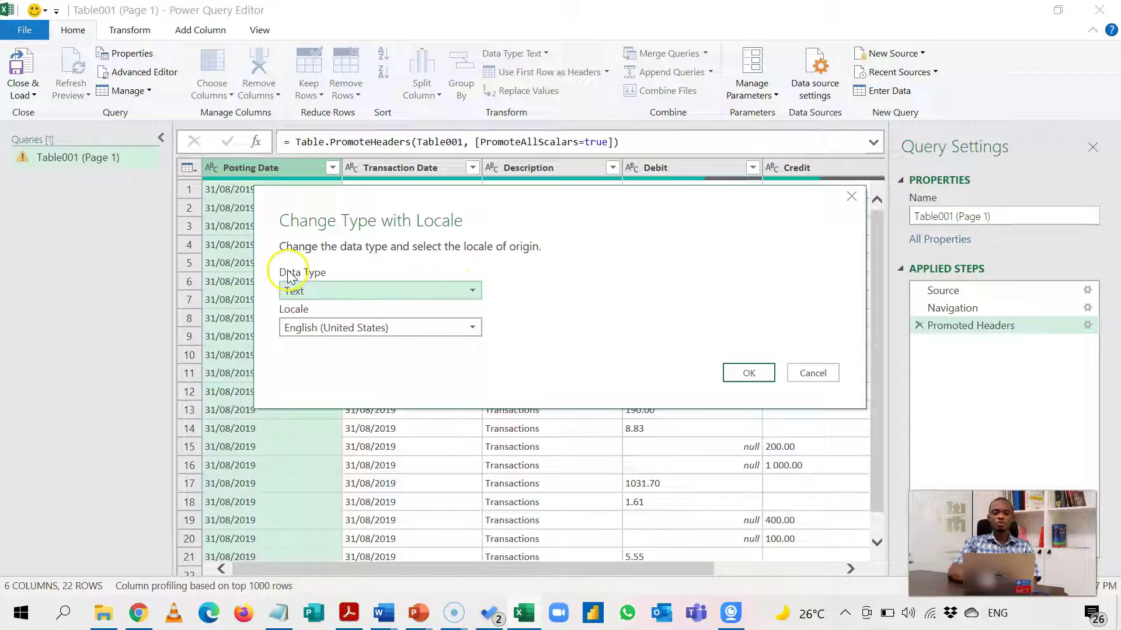
left_click(327, 290)
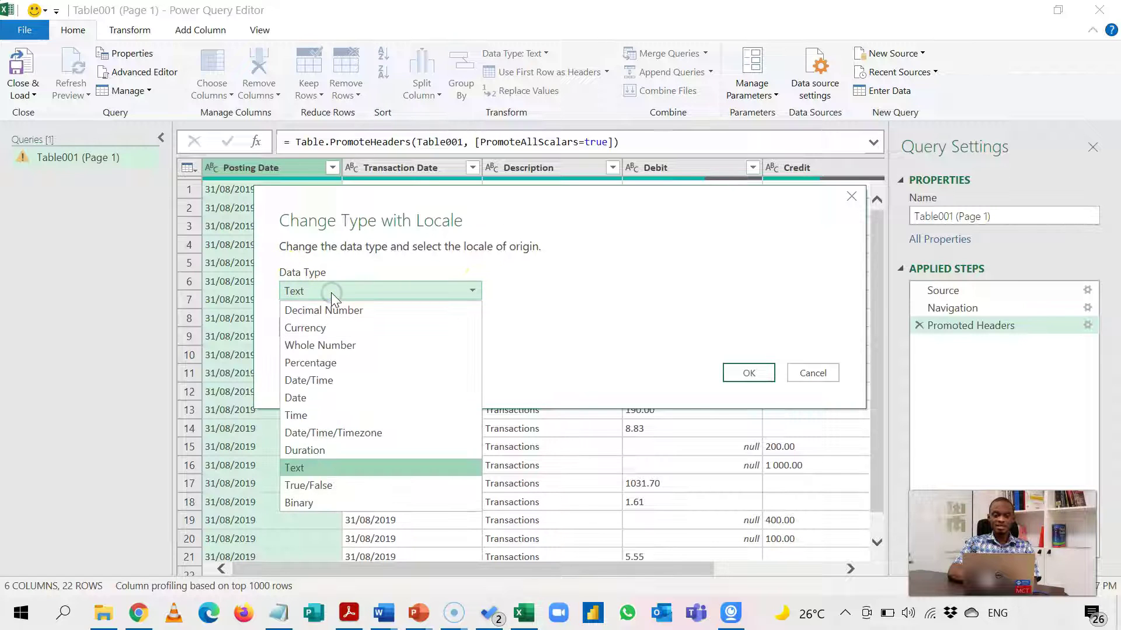
left_click(328, 397)
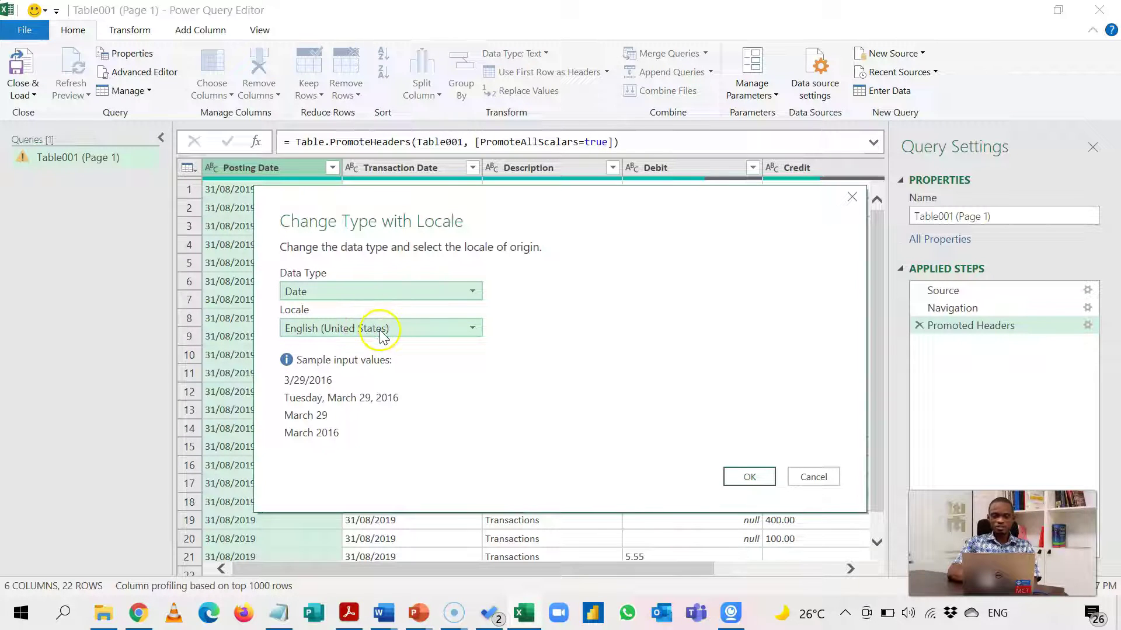
left_click(353, 329)
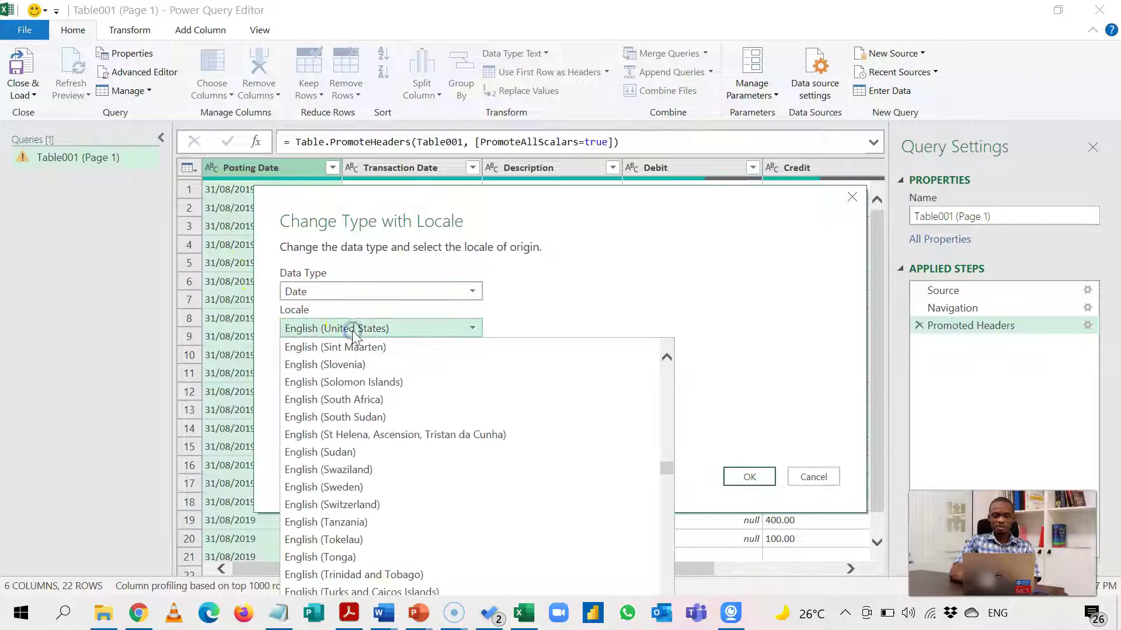
scroll(352, 330, "down", 3)
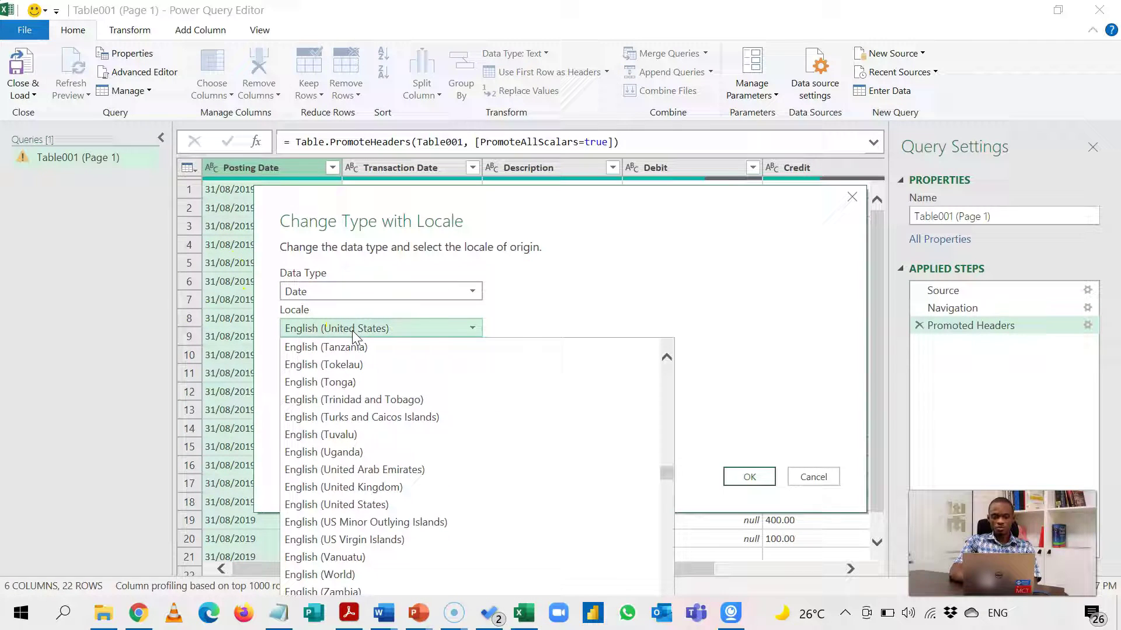
left_click(357, 487)
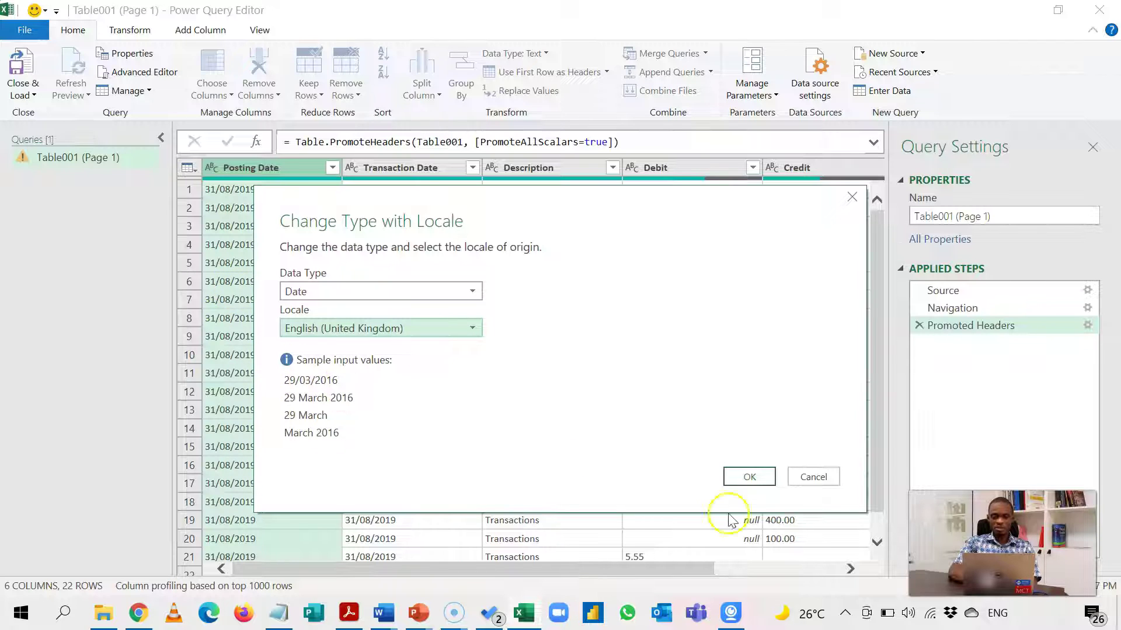
left_click(747, 476)
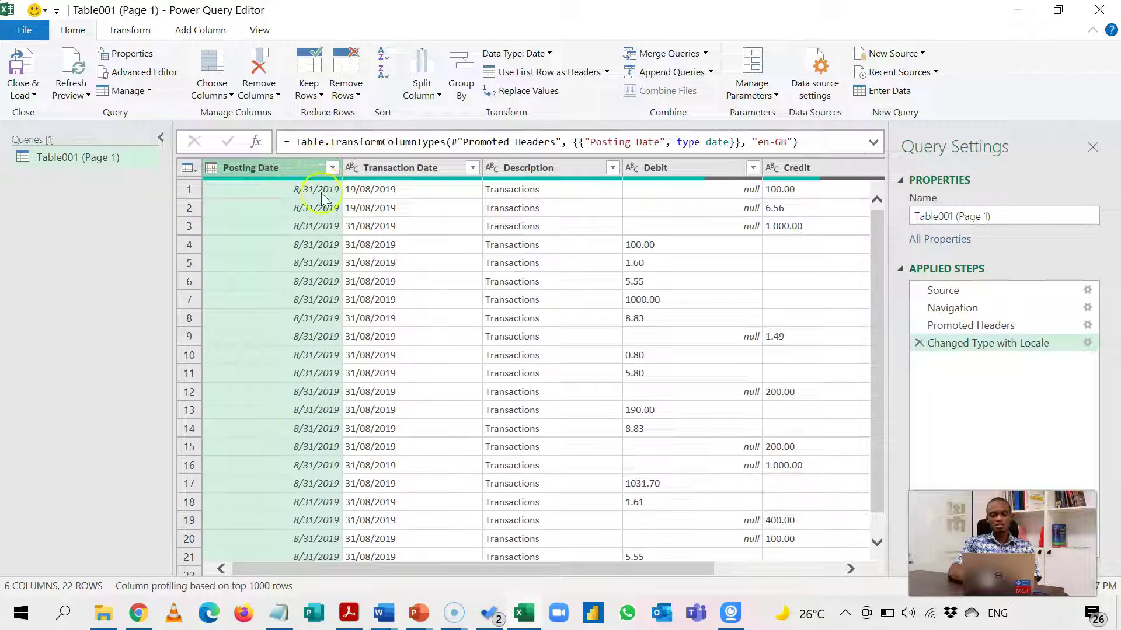
Convert Transaction Date to the Date type using the English (United Kingdom) locale.
left_click(393, 169)
left_click(352, 170)
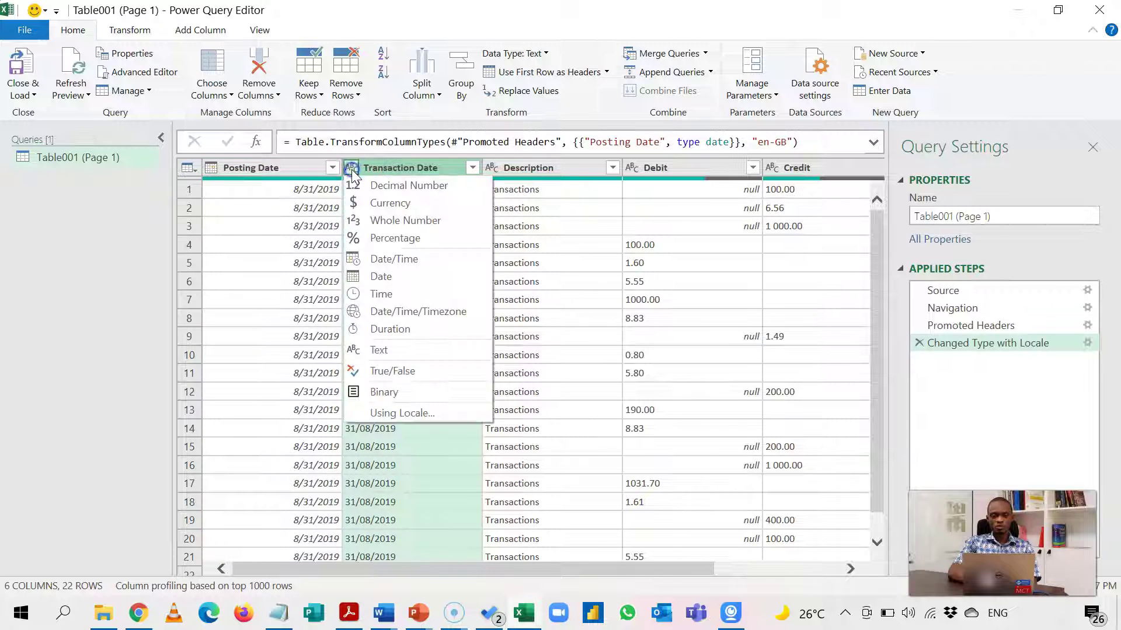
left_click(376, 414)
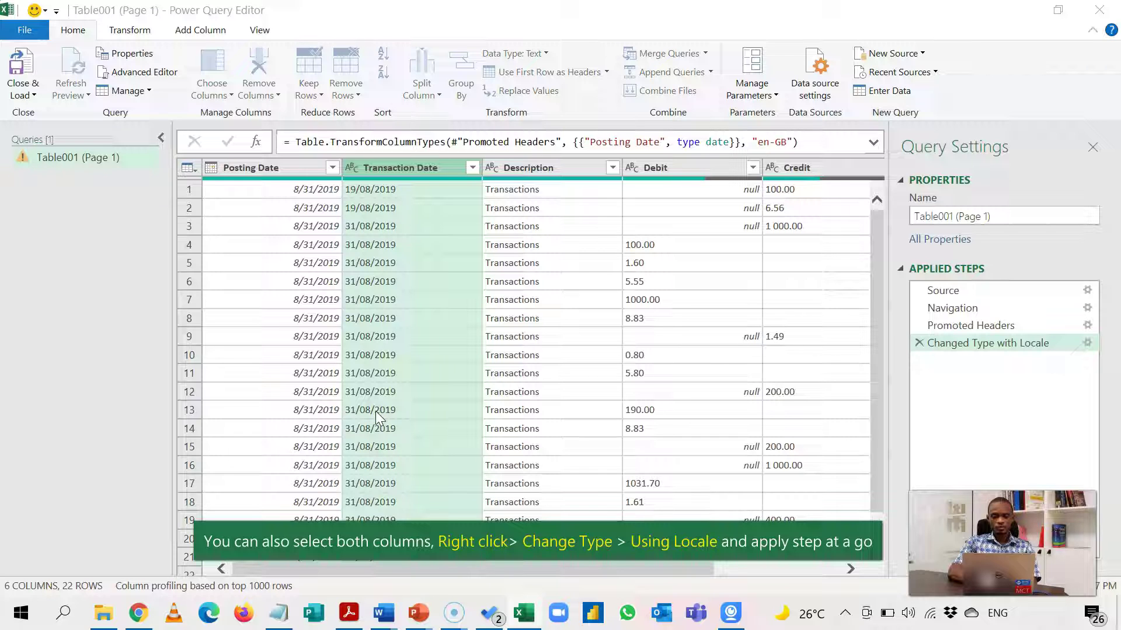
left_click(472, 291)
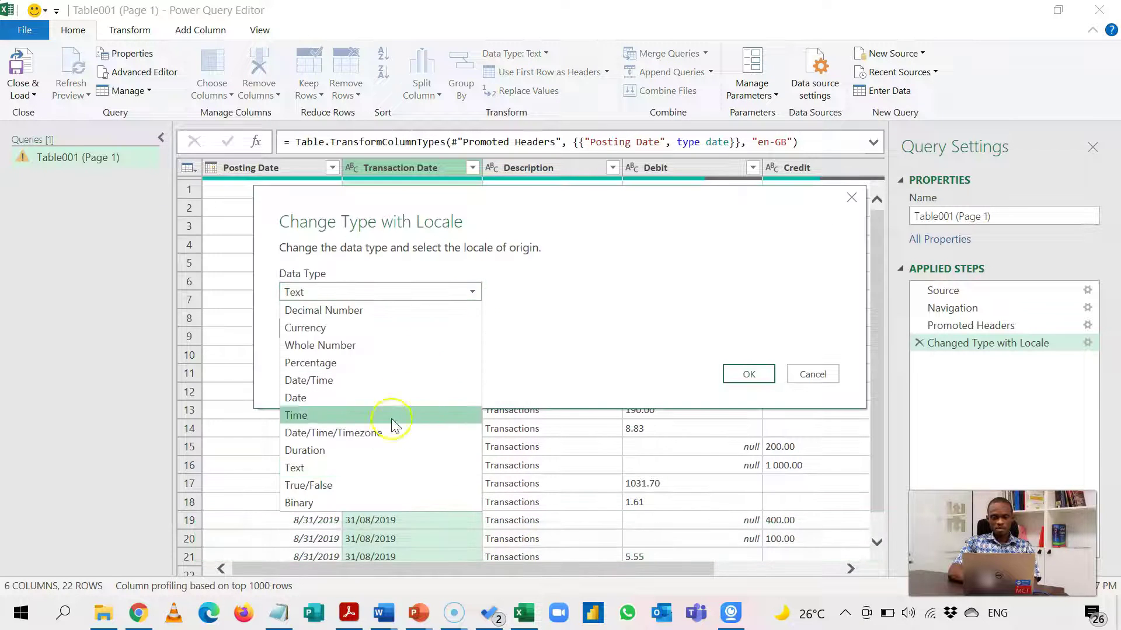
left_click(370, 398)
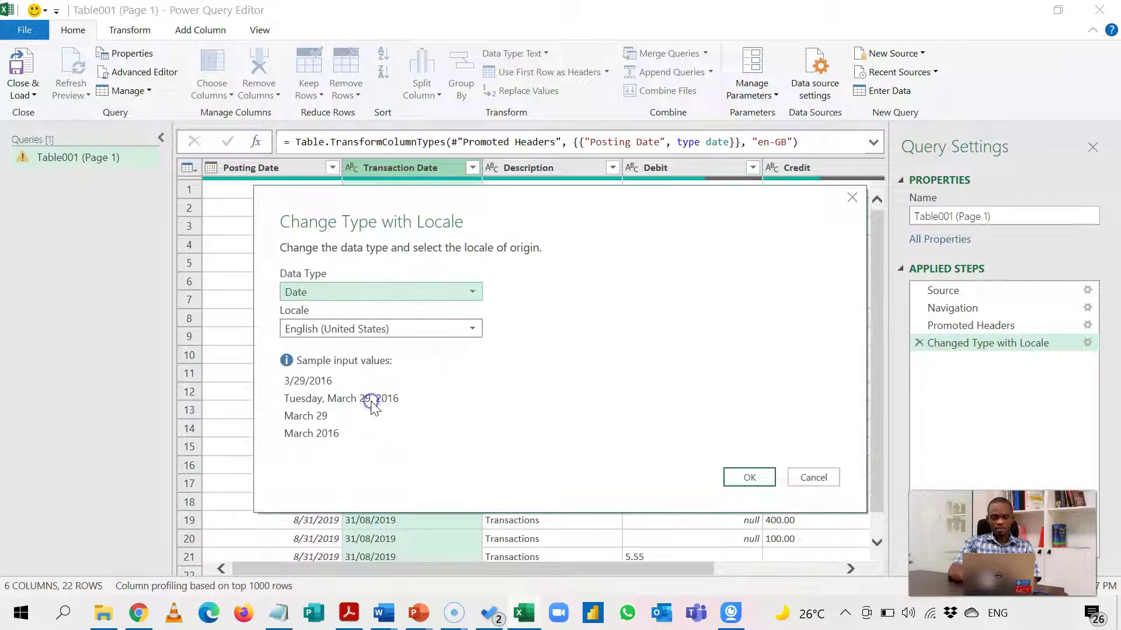
left_click(457, 327)
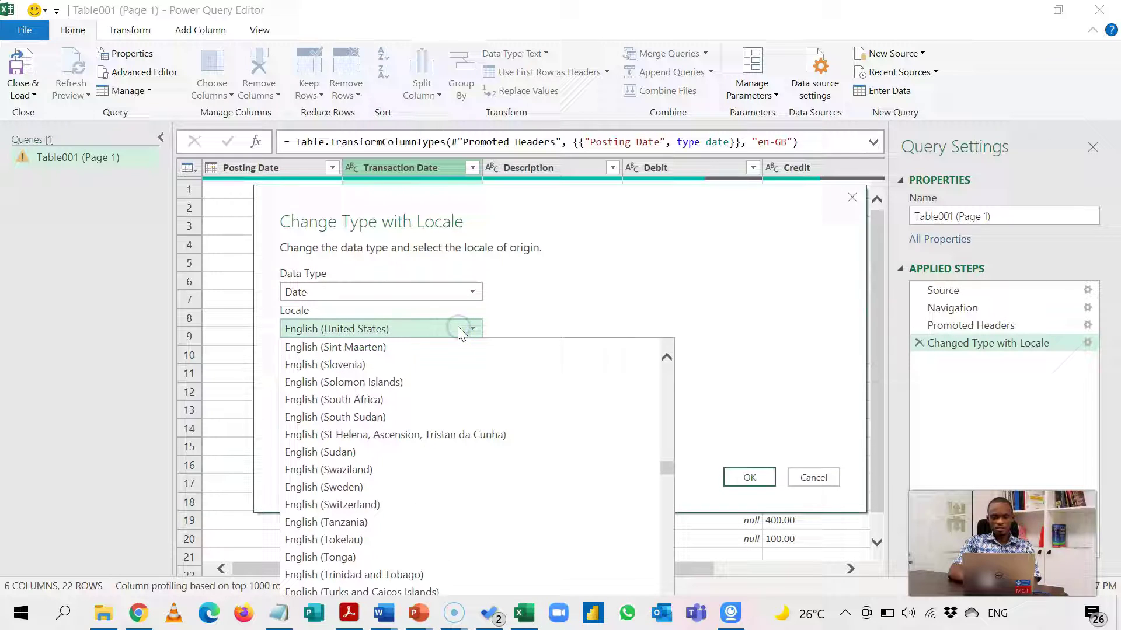
left_click(450, 575)
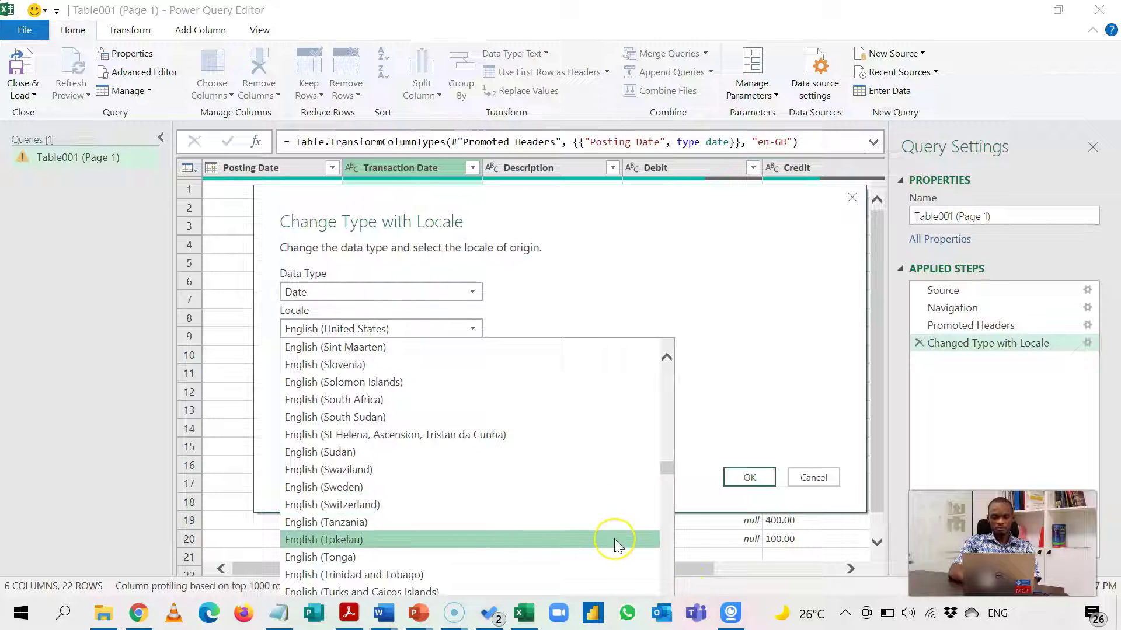
scroll(614, 538, "down", 4)
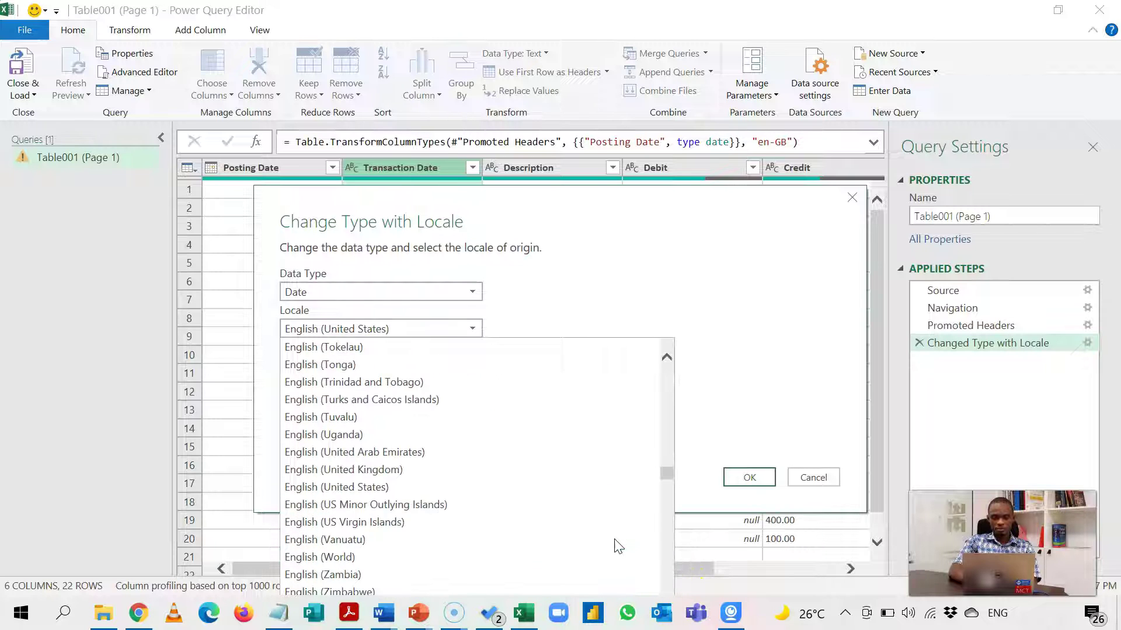
left_click(432, 471)
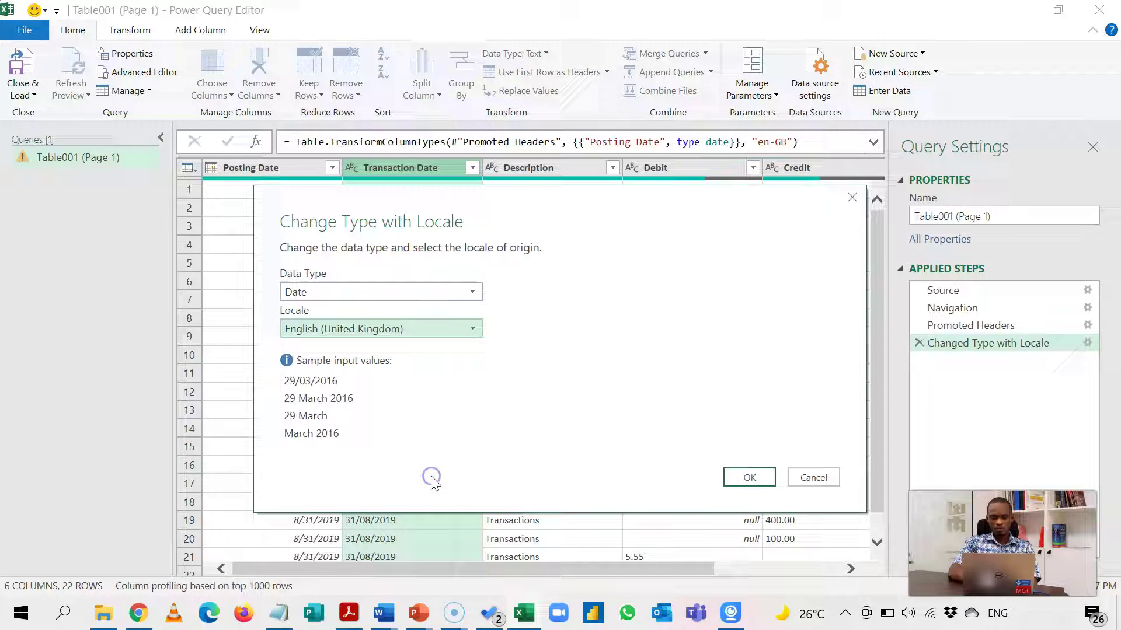
left_click(749, 477)
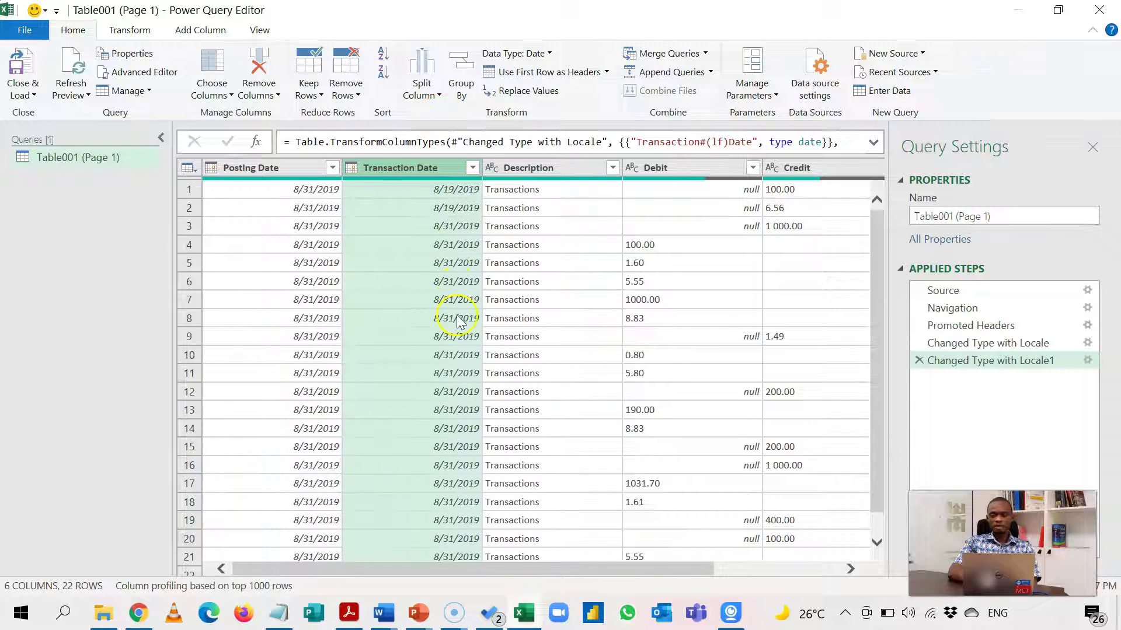
Turn off Column quality so the data preview hides the column quality statistics.
left_click(541, 170)
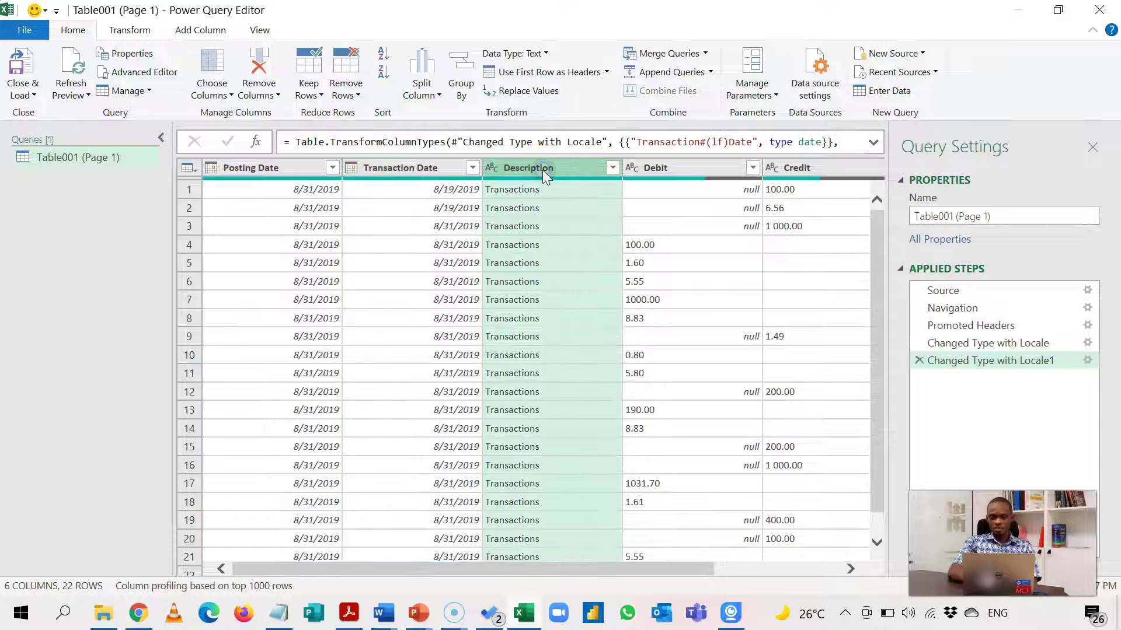
left_click(670, 173)
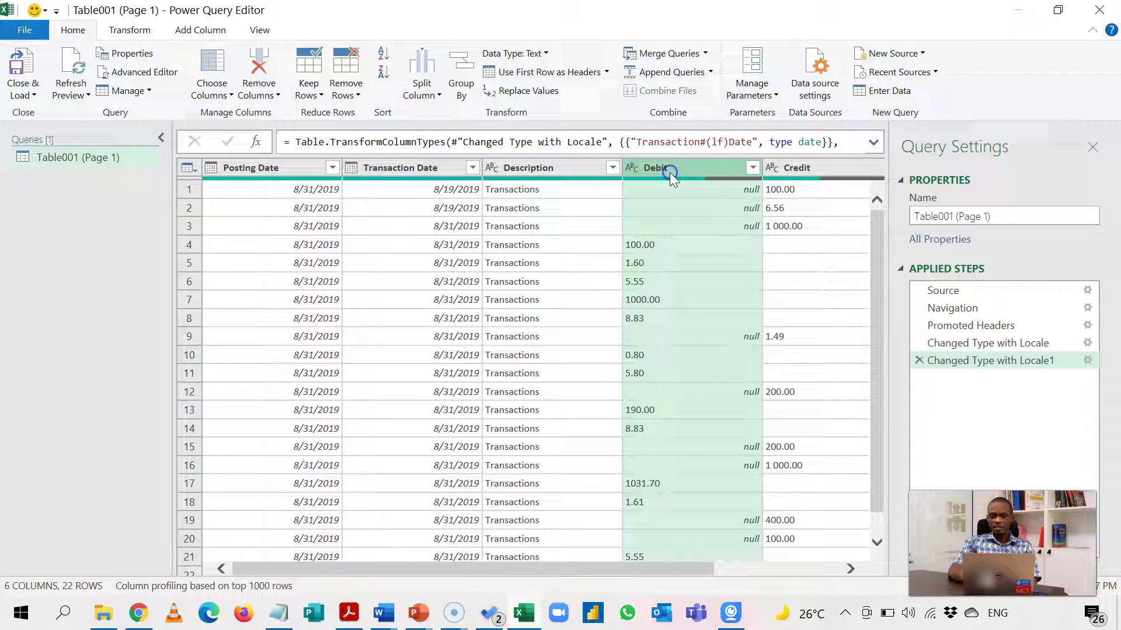
left_click(849, 570)
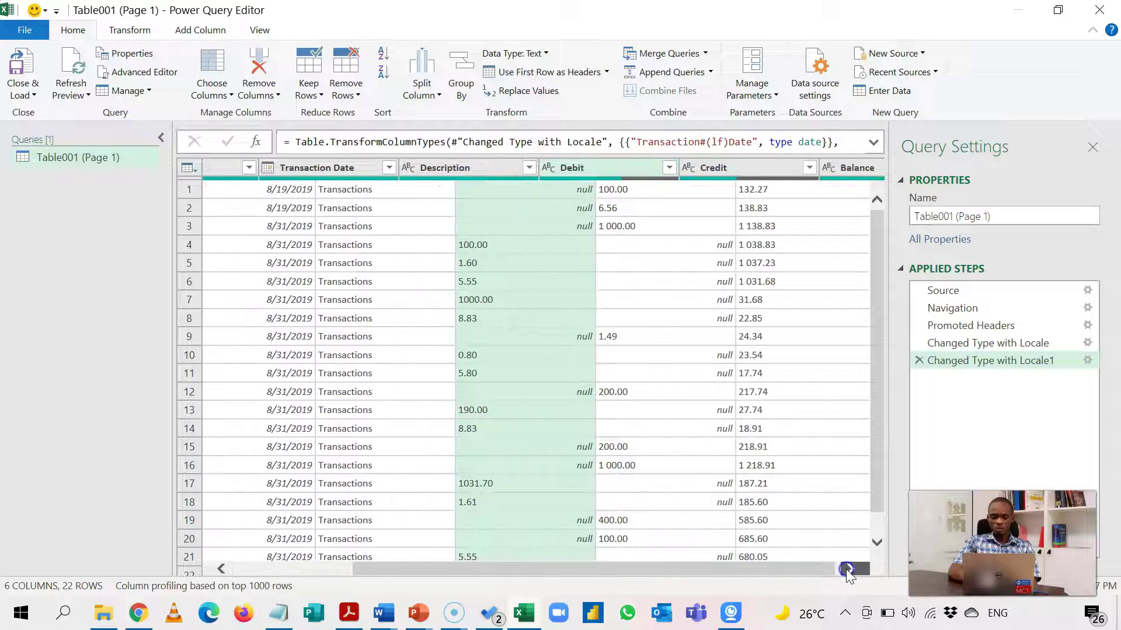
left_click(847, 569)
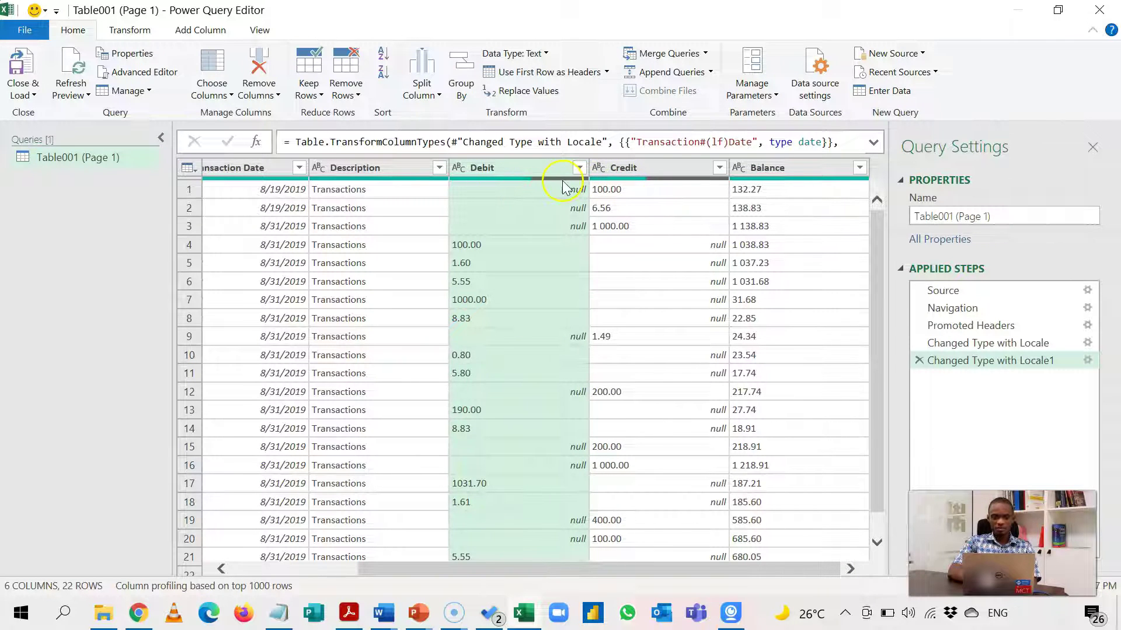
left_click(260, 31)
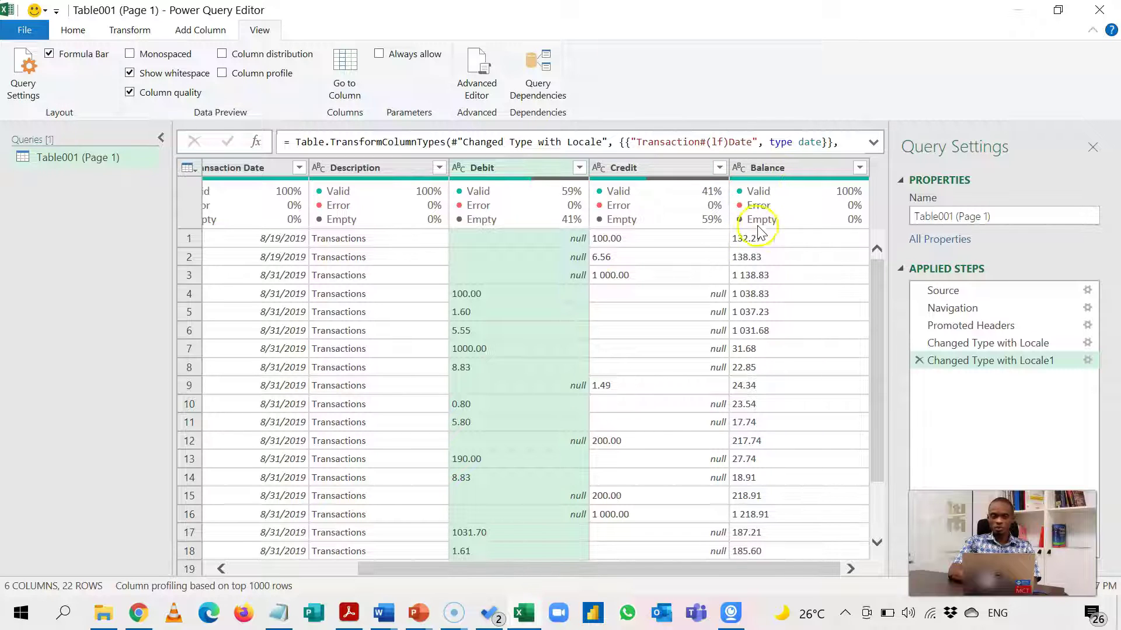
left_click(175, 93)
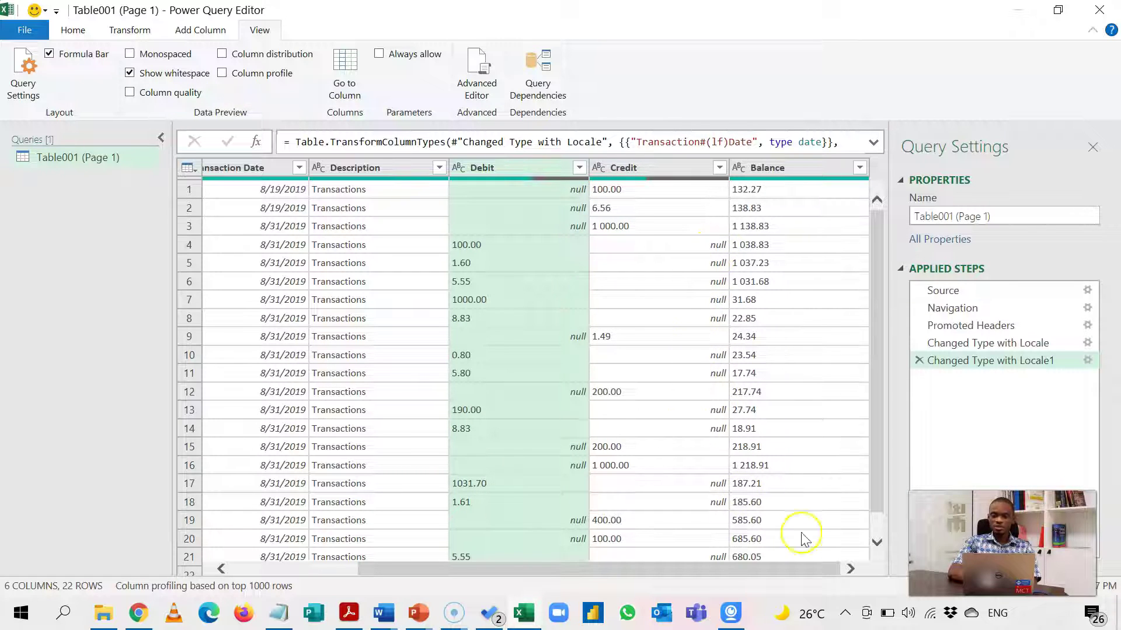
left_click(850, 568)
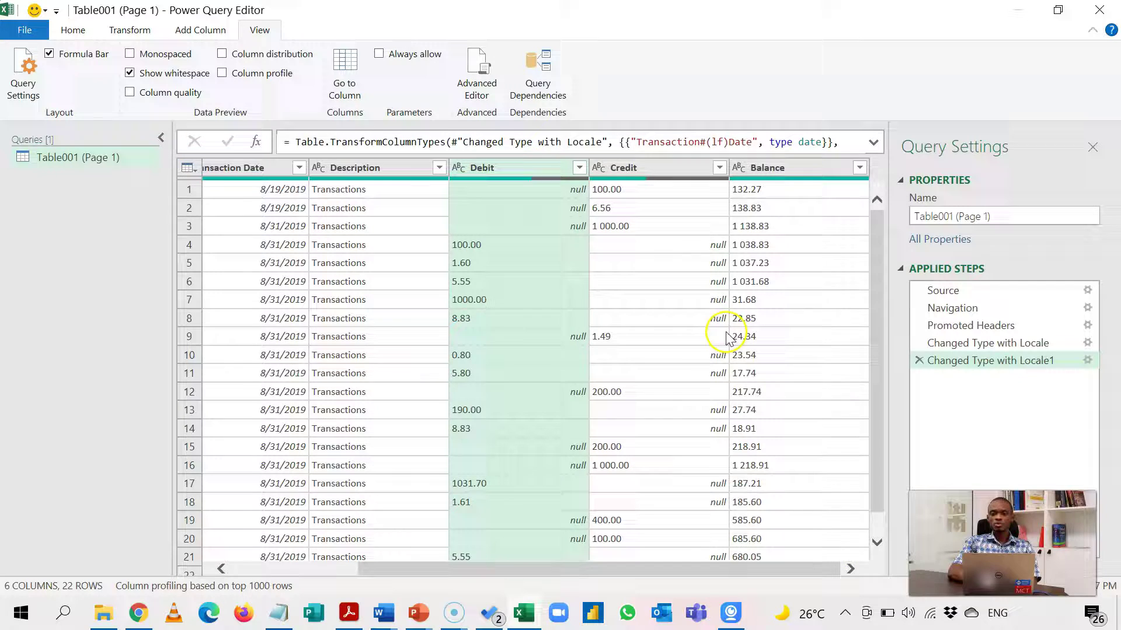
Select the Credit, Balance and Debit columns together.
left_click(674, 169)
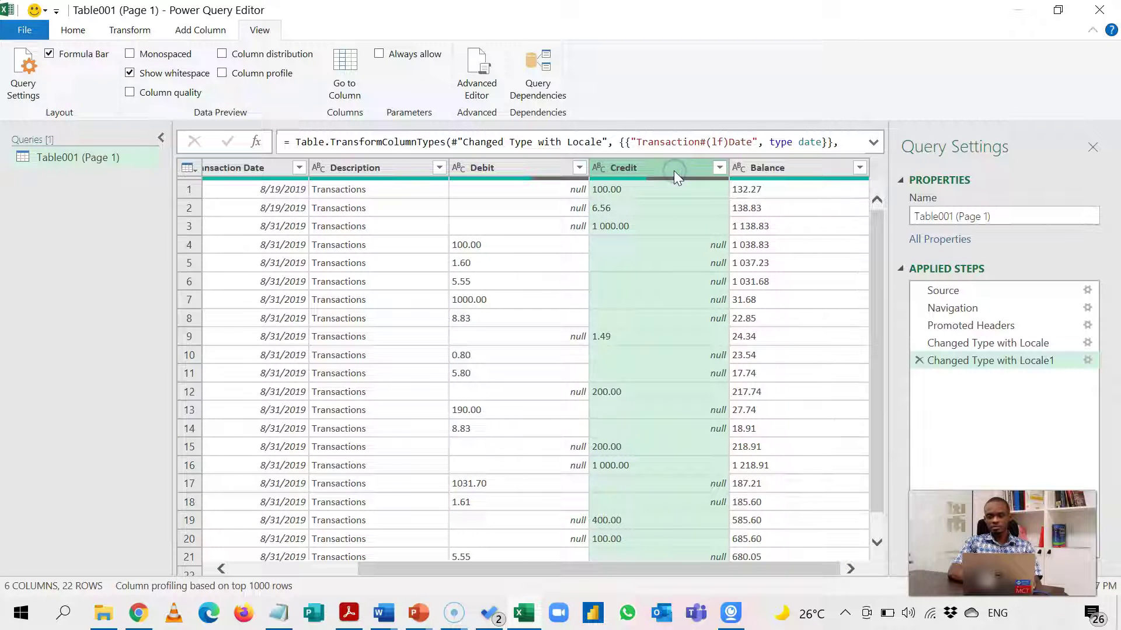
left_click(771, 169, "ctrl")
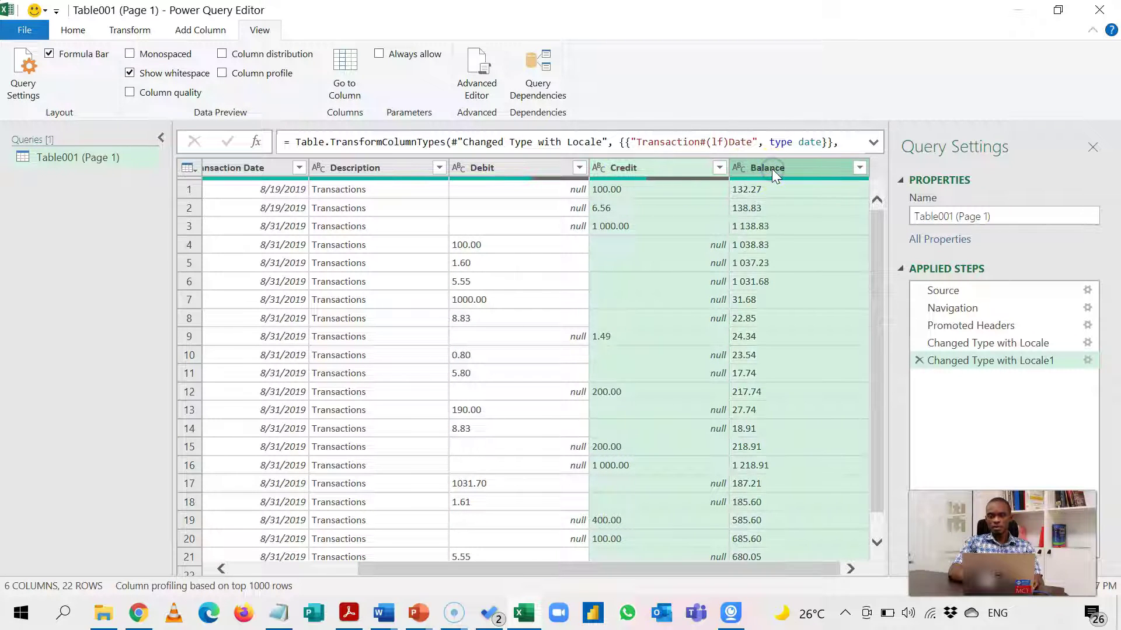
left_click(517, 172, "ctrl")
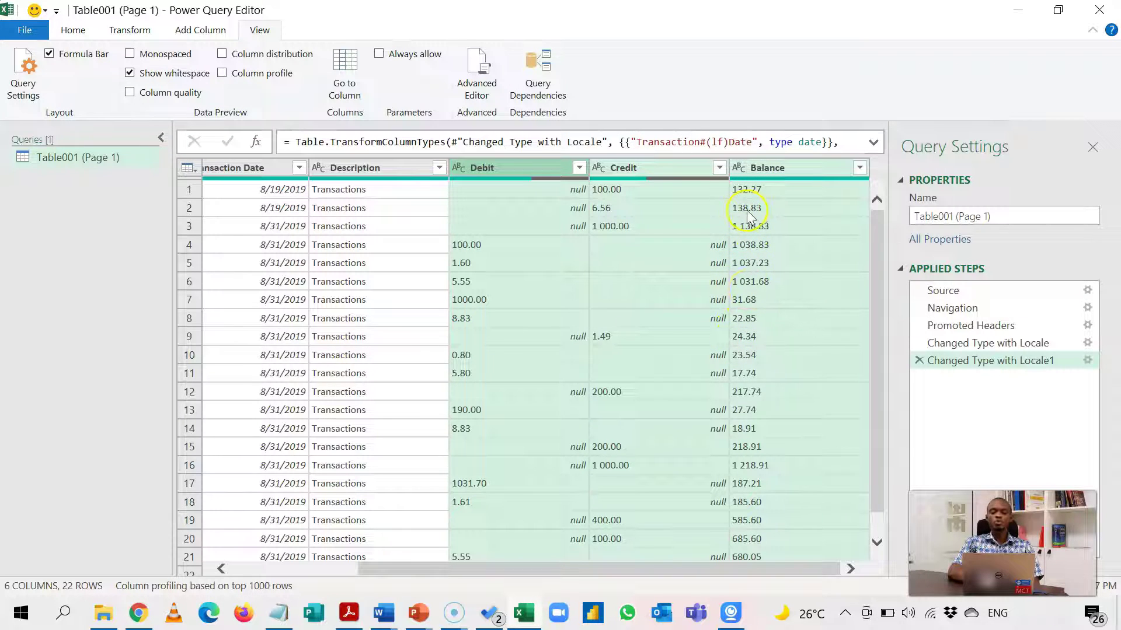
right_click(668, 169)
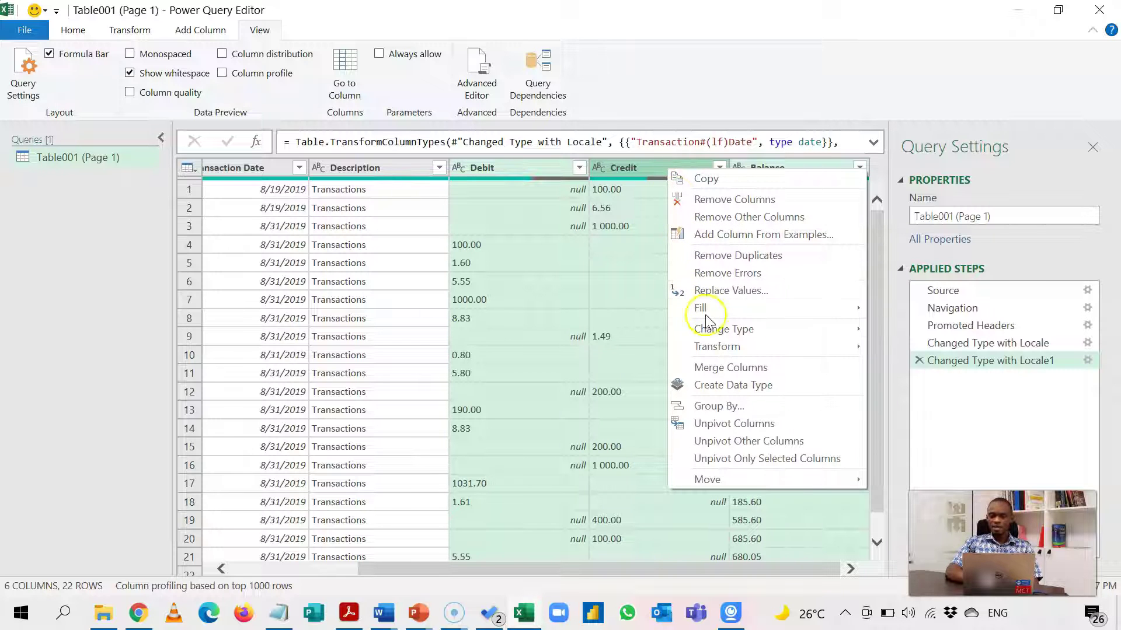
left_click(751, 292)
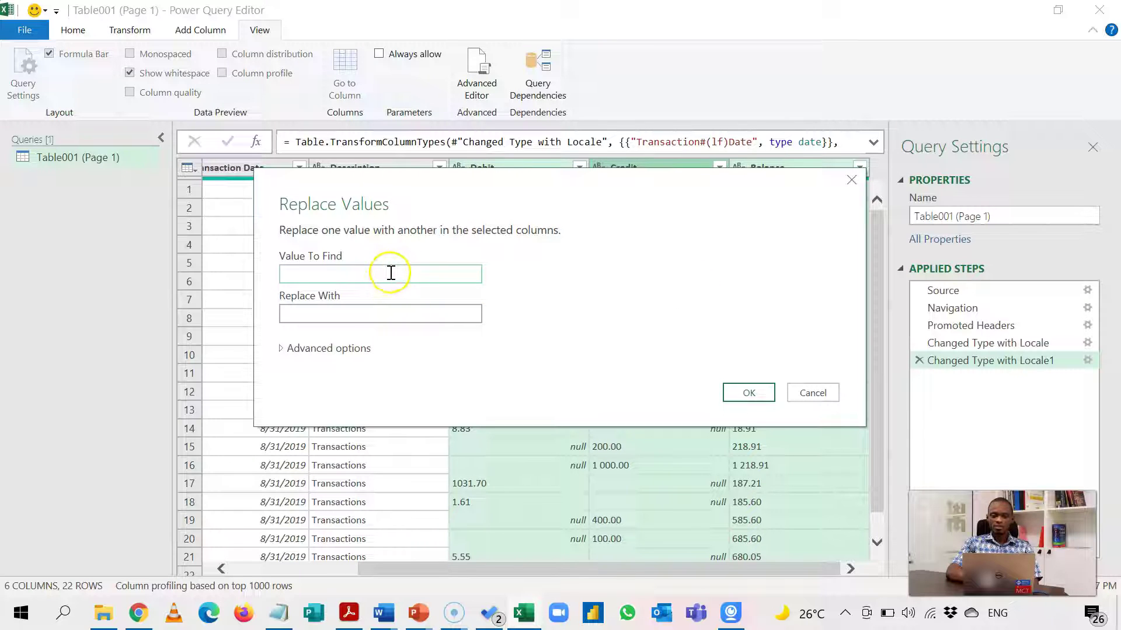
left_click(396, 313)
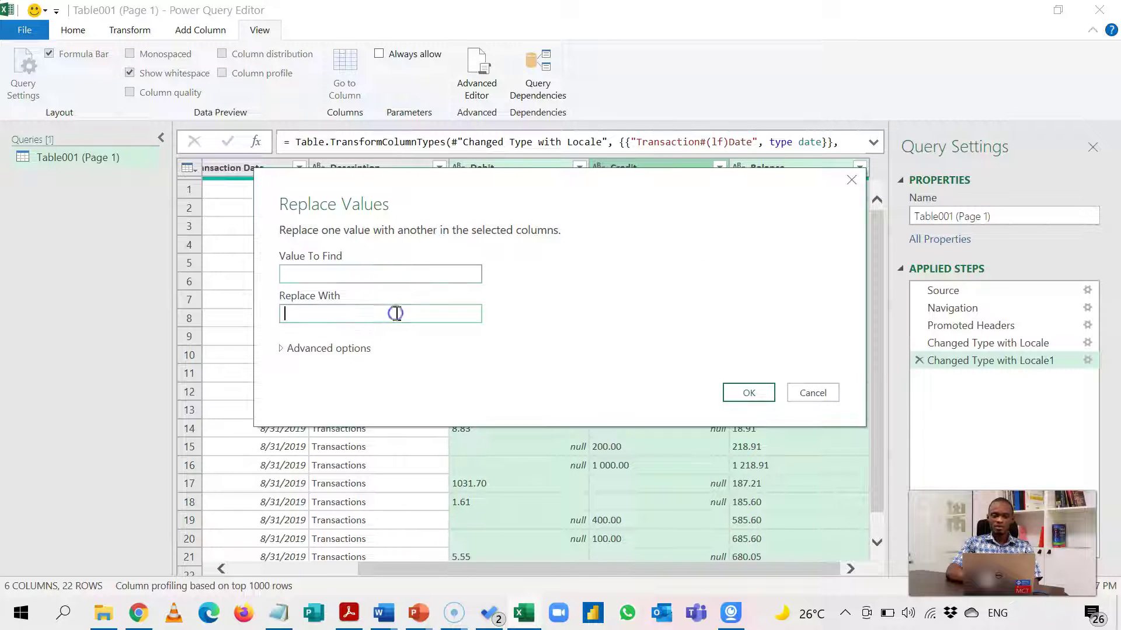
left_click(394, 276)
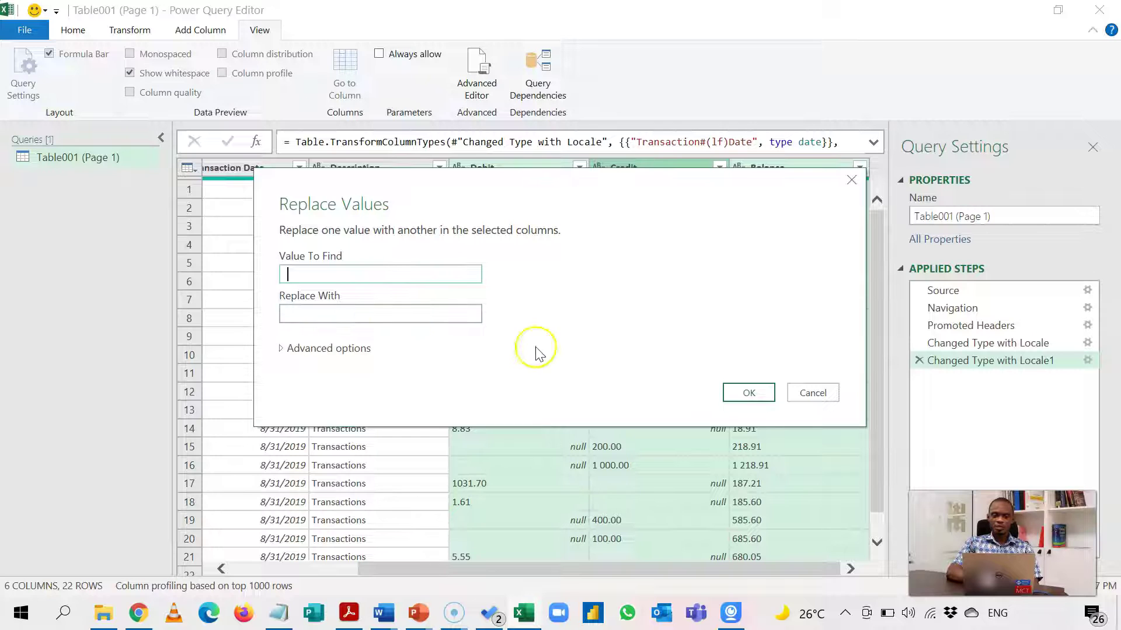
left_click(752, 392)
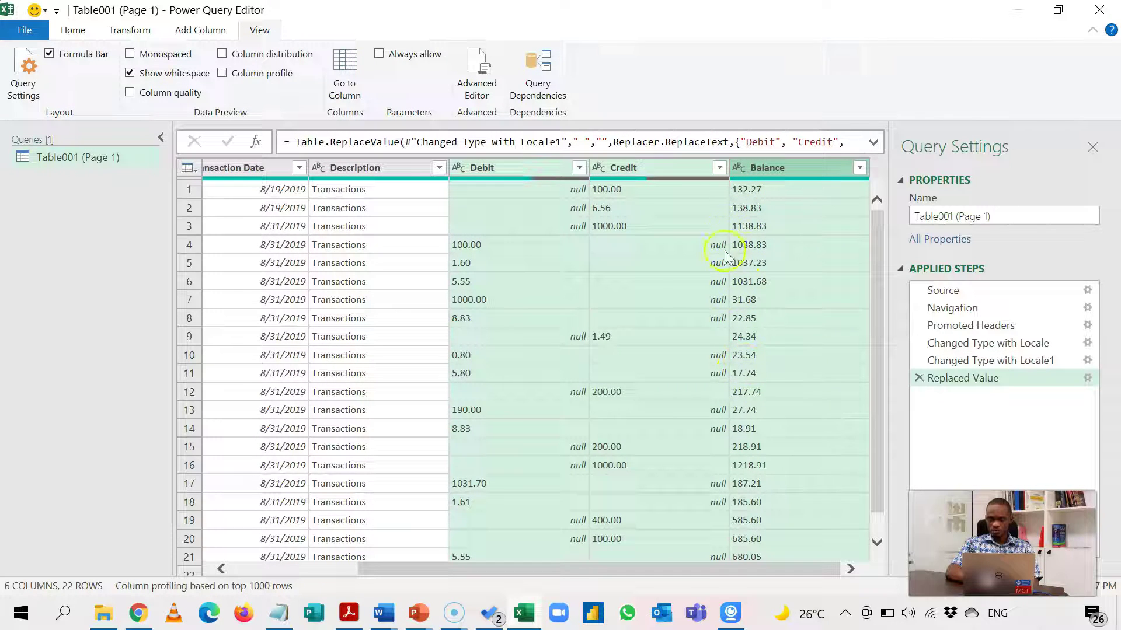
Replace null with 0 in the selected Debit, Credit and Balance columns.
right_click(638, 171)
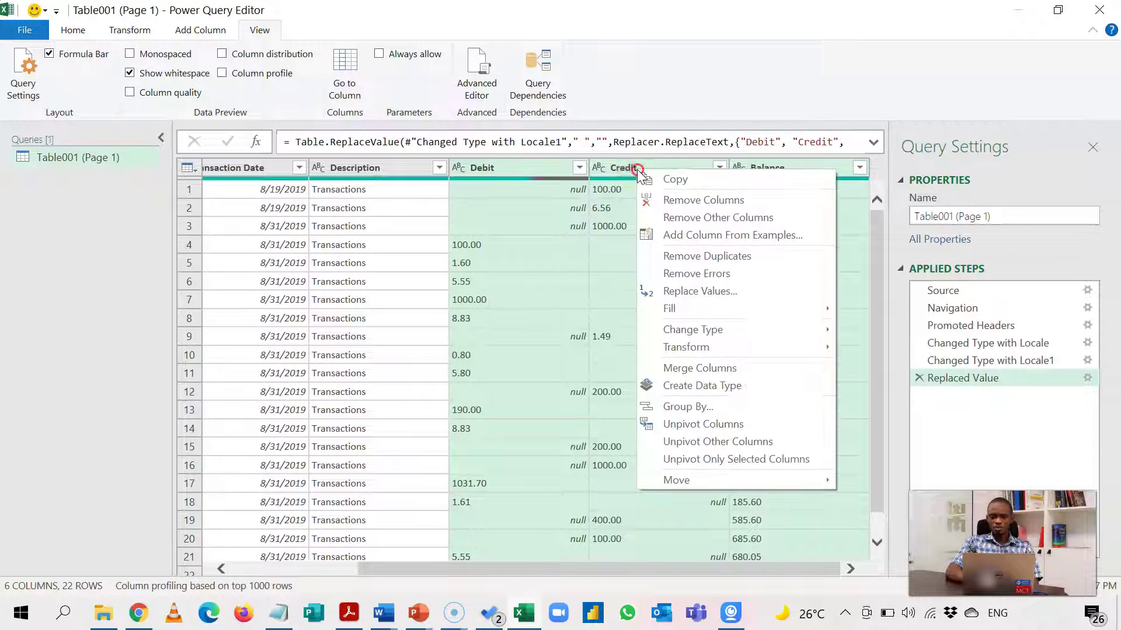
left_click(684, 292)
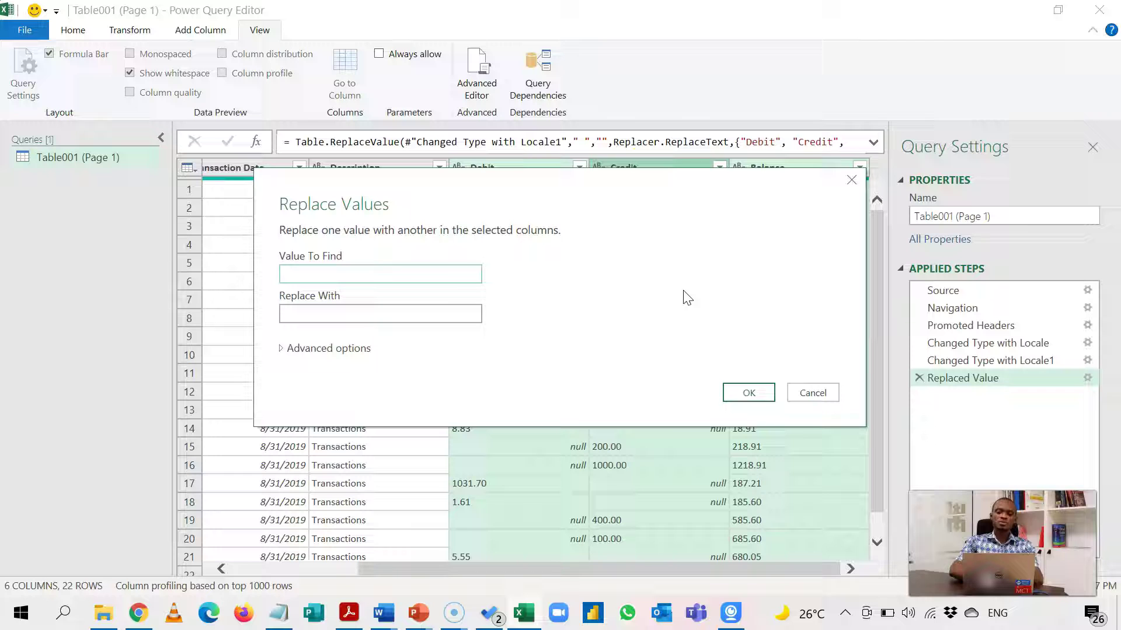
type("null")
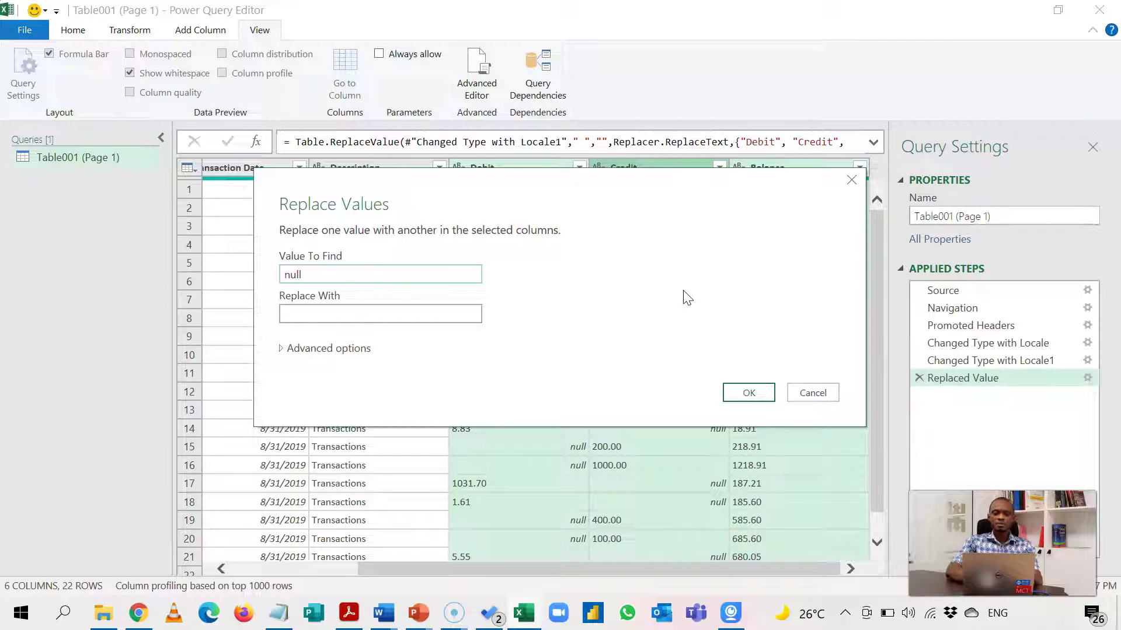
left_click(467, 314)
type("0")
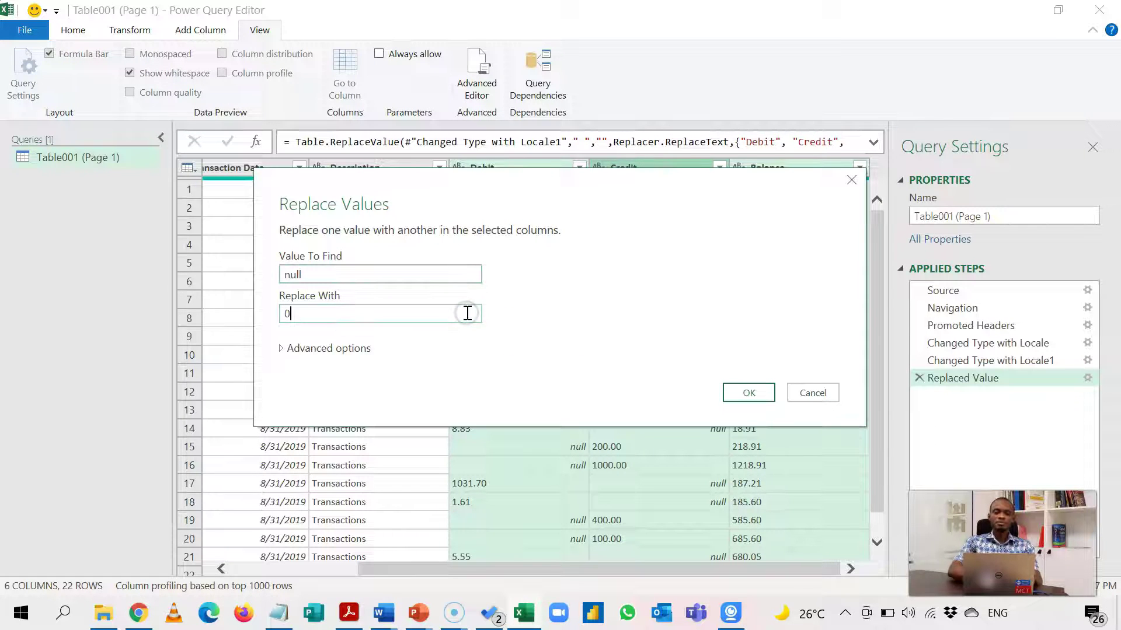
left_click(744, 392)
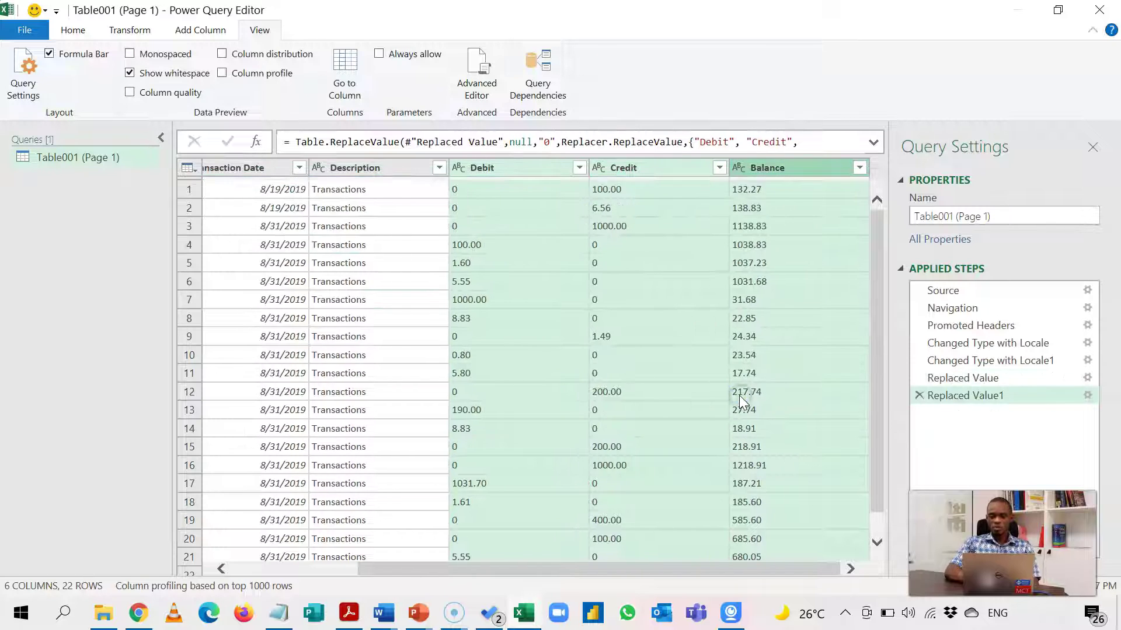
Set the Debit, Credit and Balance columns' data type to Whole Number.
left_click(461, 169)
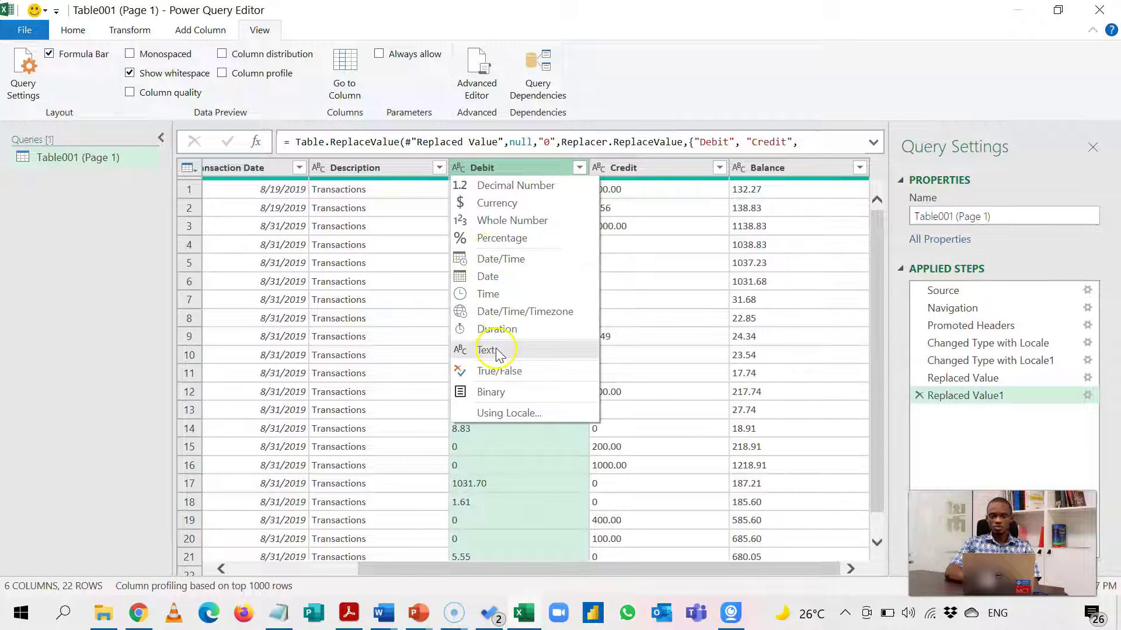
left_click(502, 221)
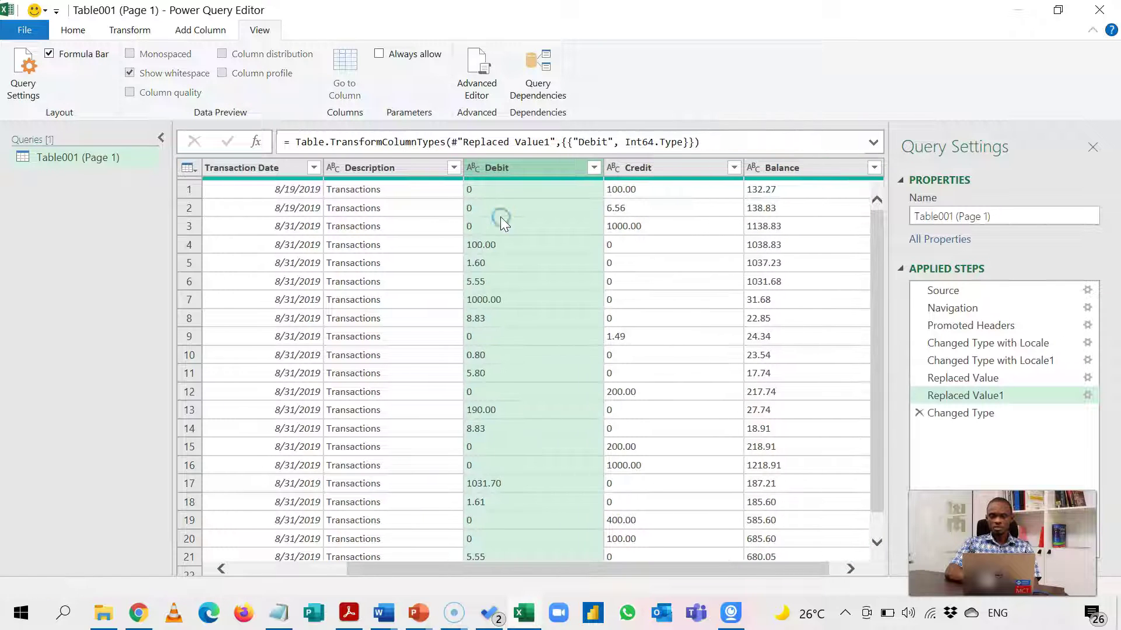
left_click(615, 168)
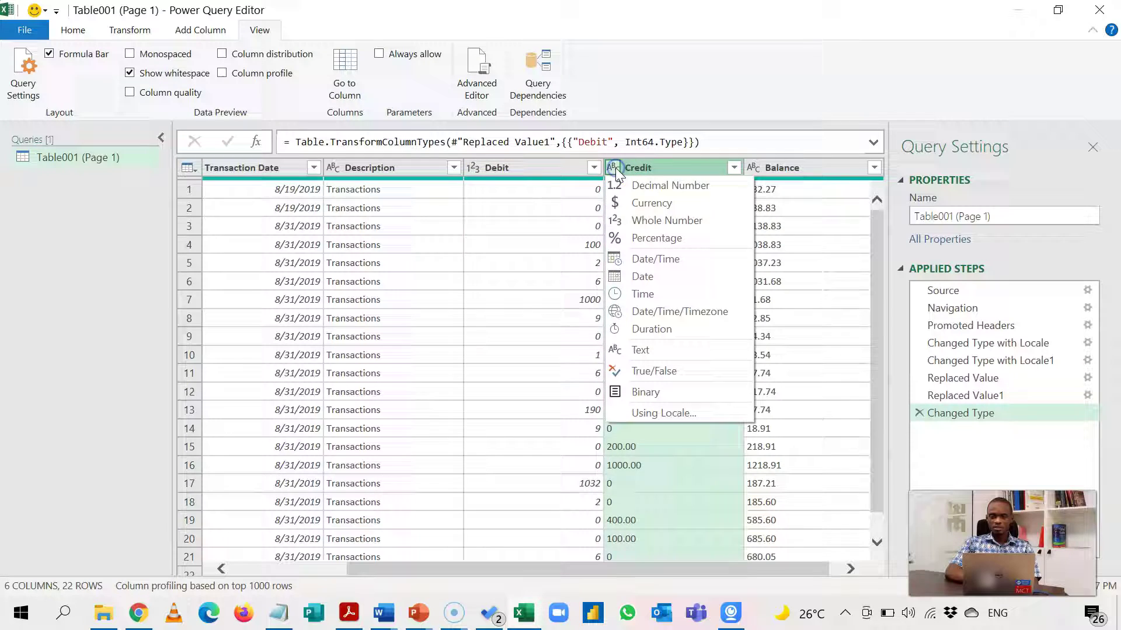
left_click(665, 220)
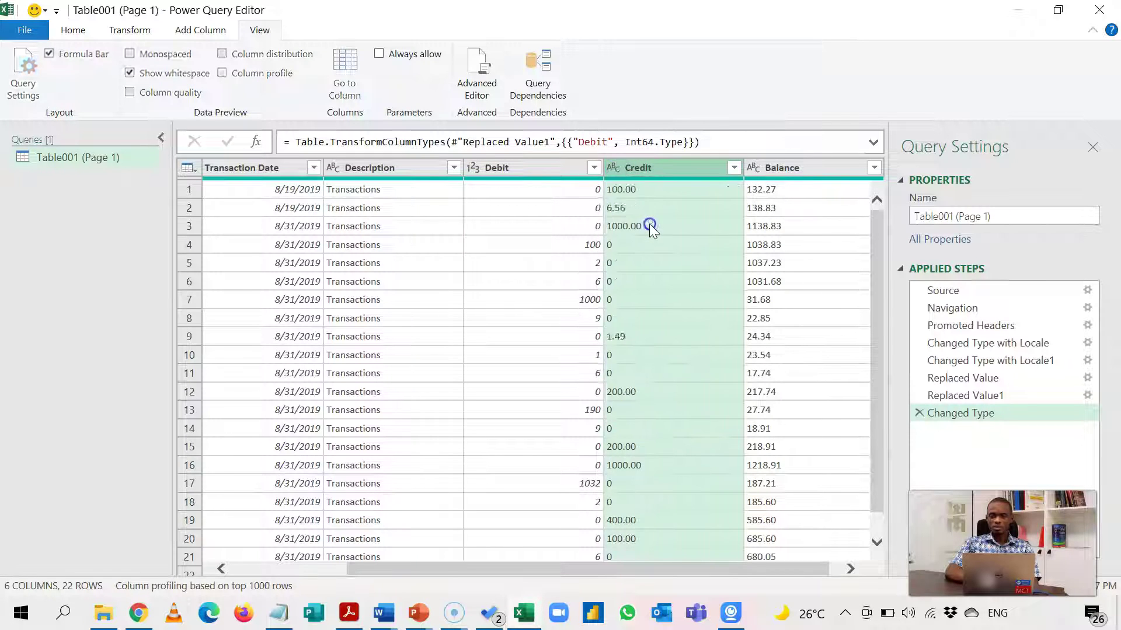
left_click(754, 169)
left_click(739, 169)
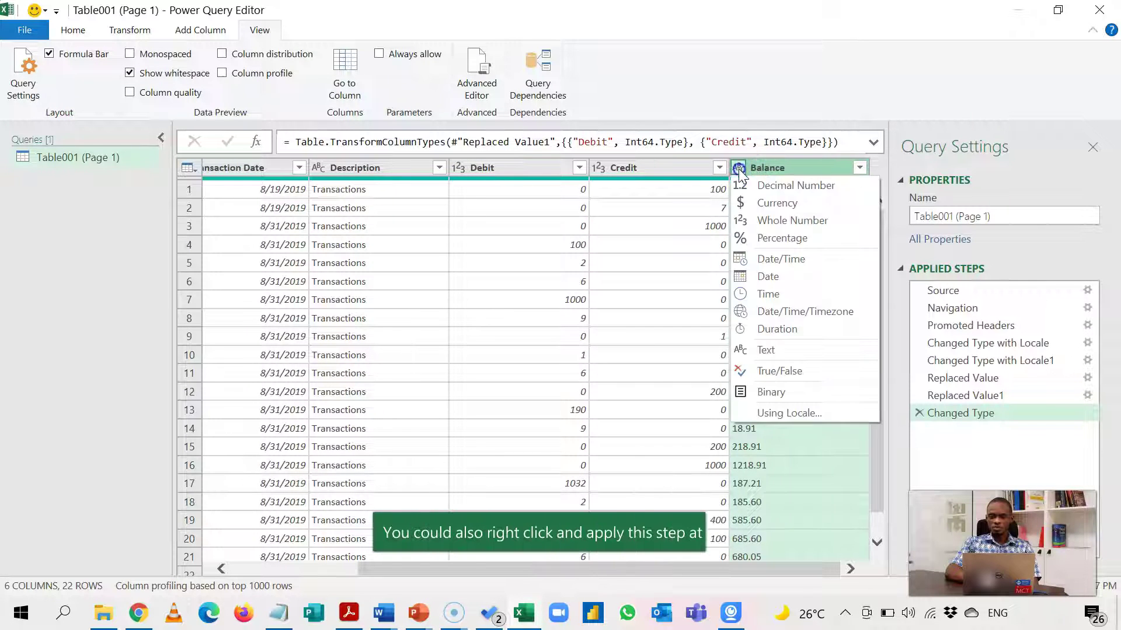
left_click(769, 220)
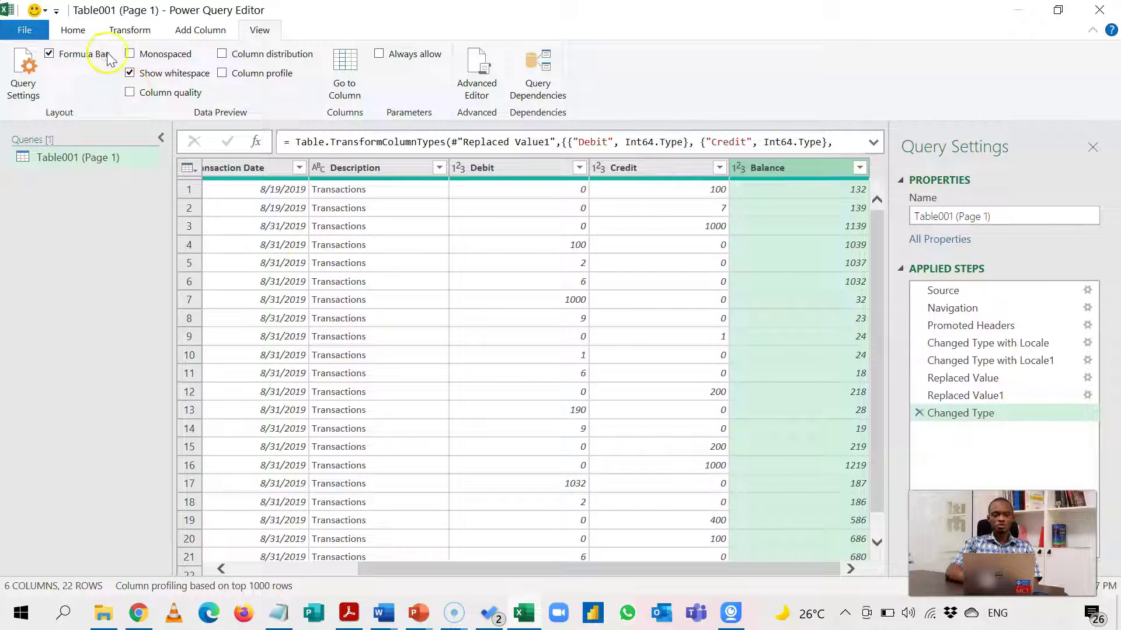
Close the editor with Close & Load To, bringing up the Import Data dialog.
left_click(84, 34)
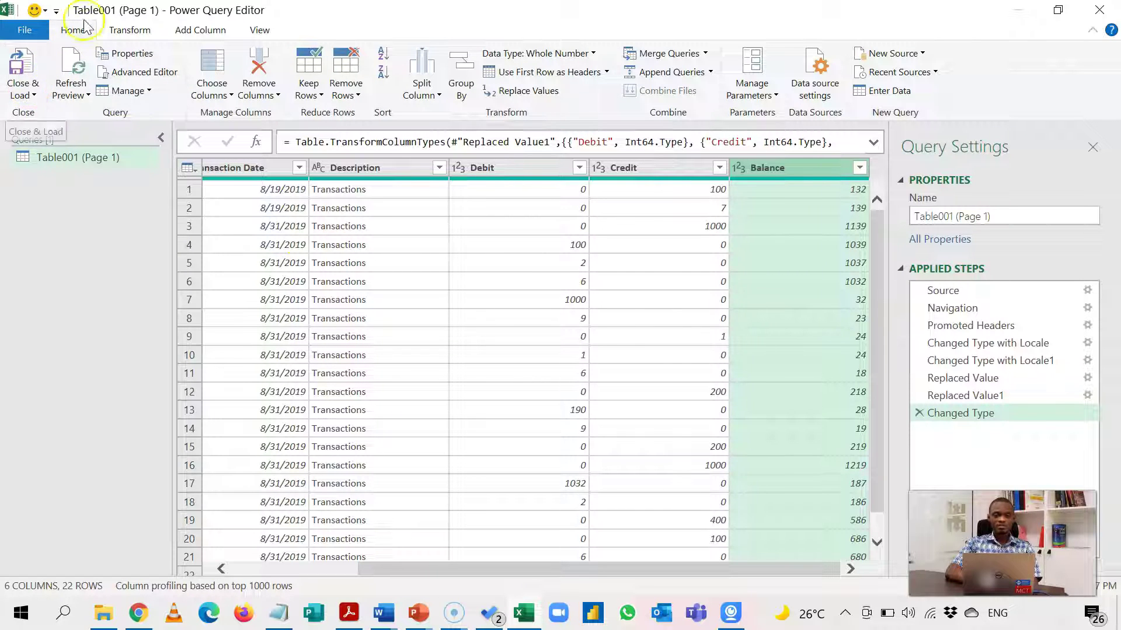
left_click(28, 94)
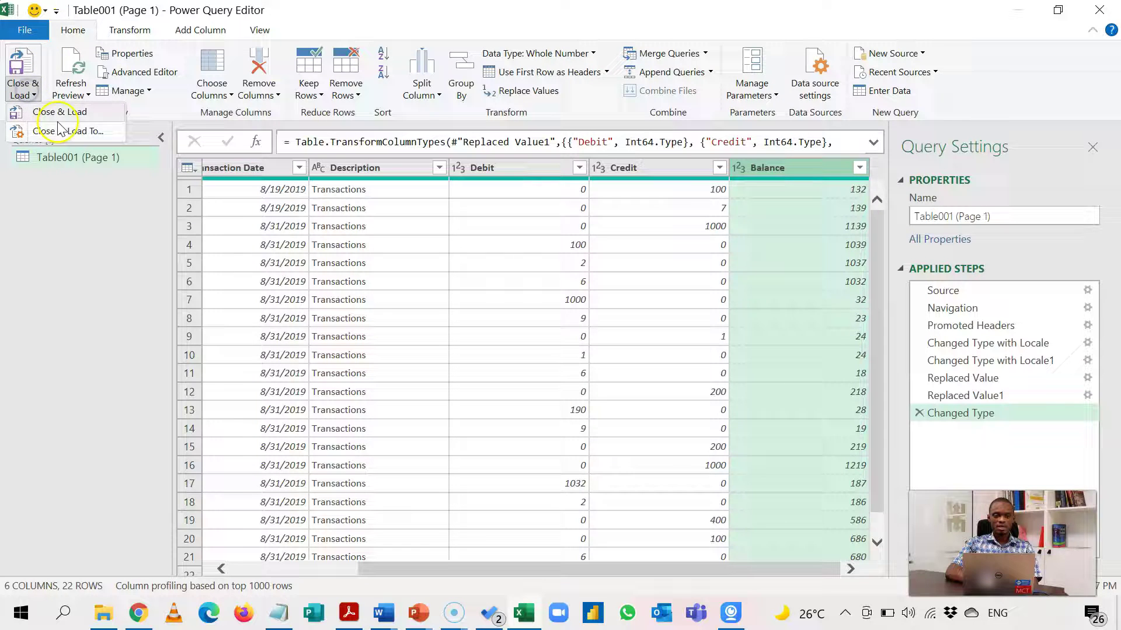
left_click(76, 131)
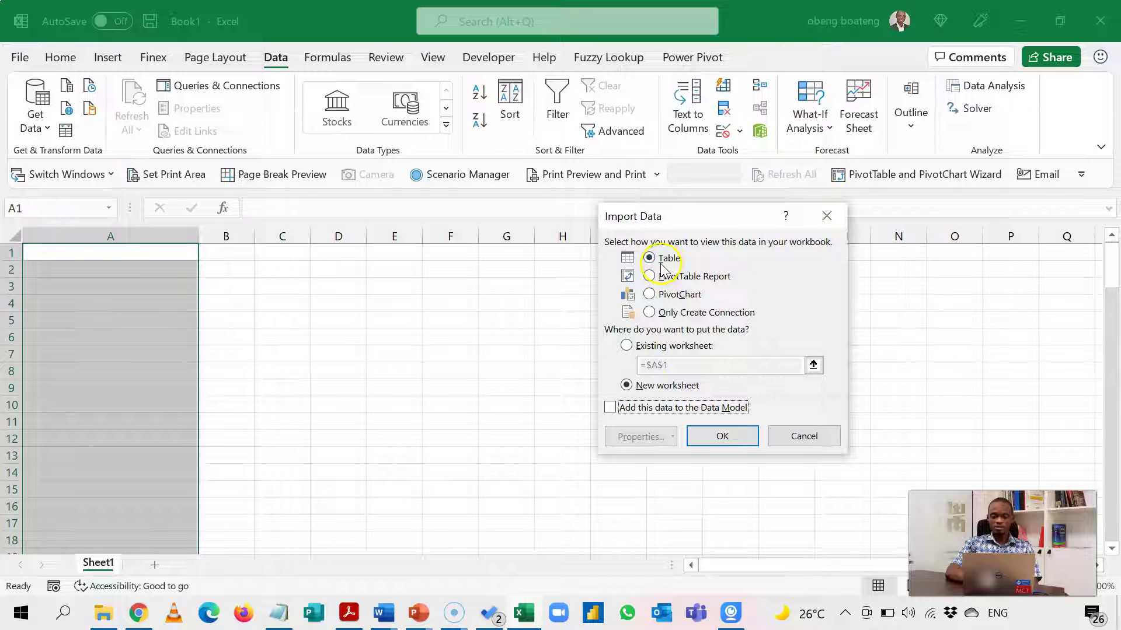
Load the query as a Table on a new worksheet and inspect the loaded Balance and Description values.
left_click(713, 437)
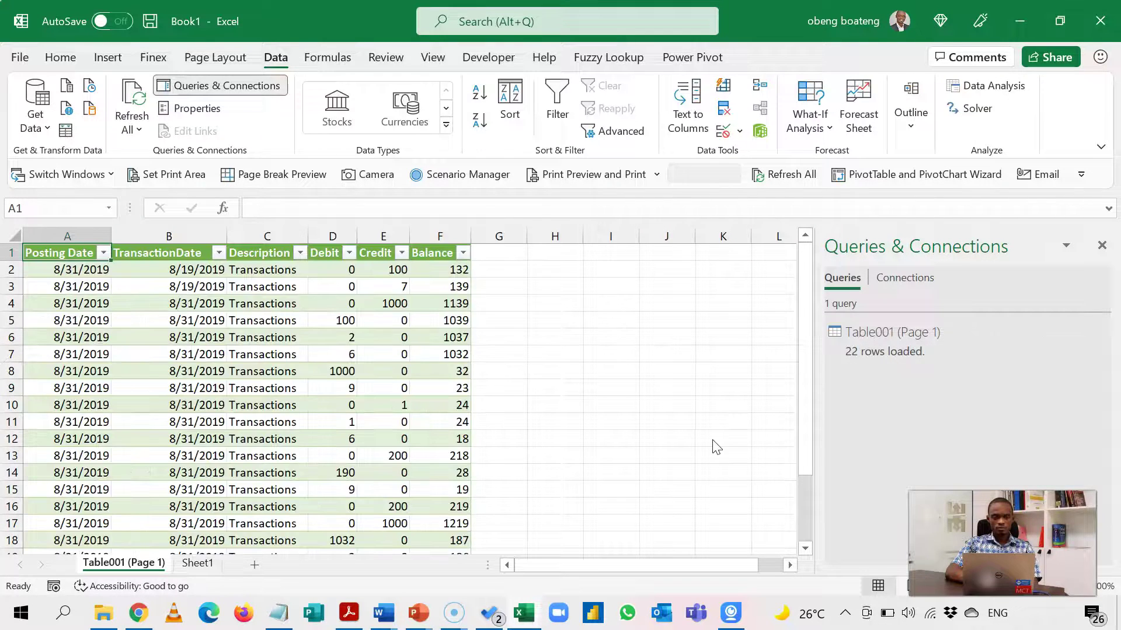
left_click(421, 377)
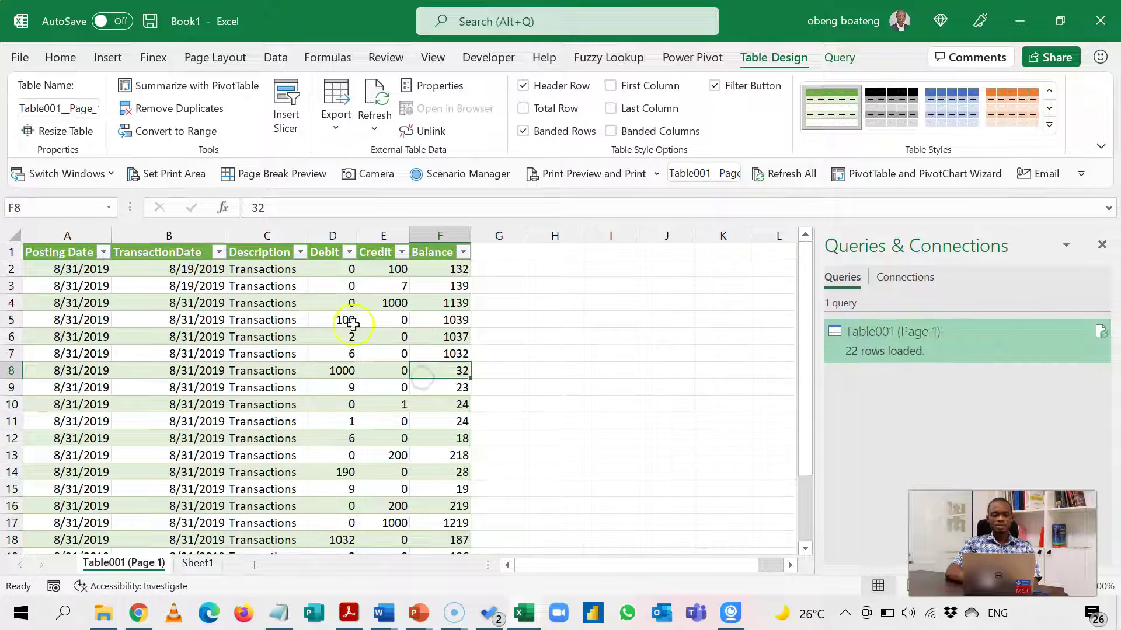
left_click(272, 404)
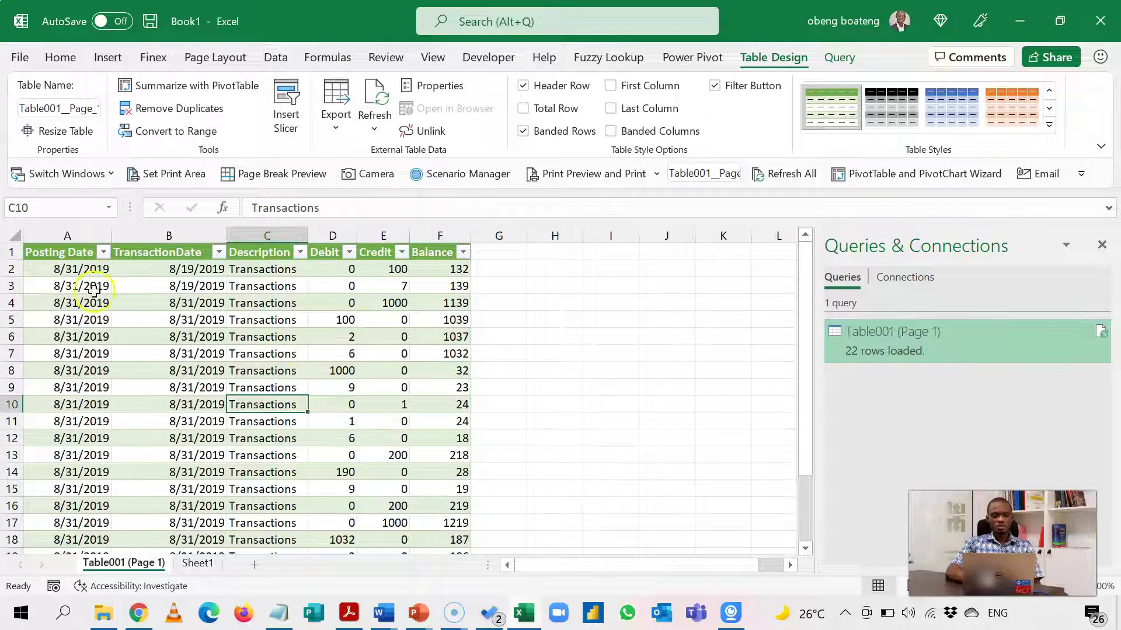
Format the Posting Date and TransactionDate columns as day-month-year dates like 31-Aug-19.
left_click(73, 266)
key("shift+Right")
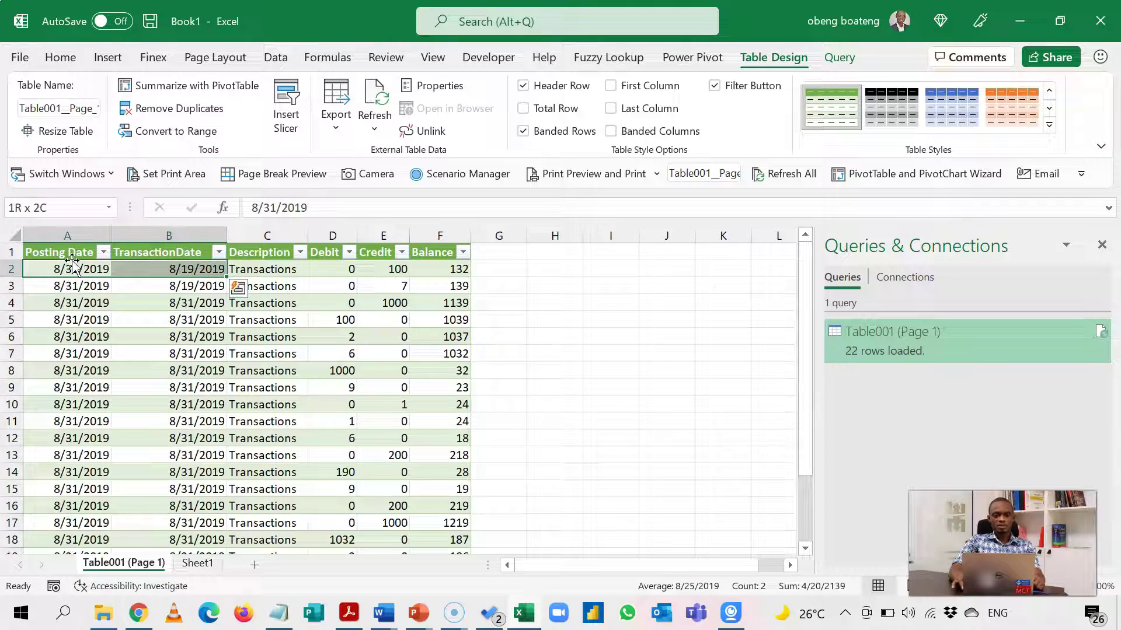
key("ctrl+shift+Down")
key("ctrl+shift+3")
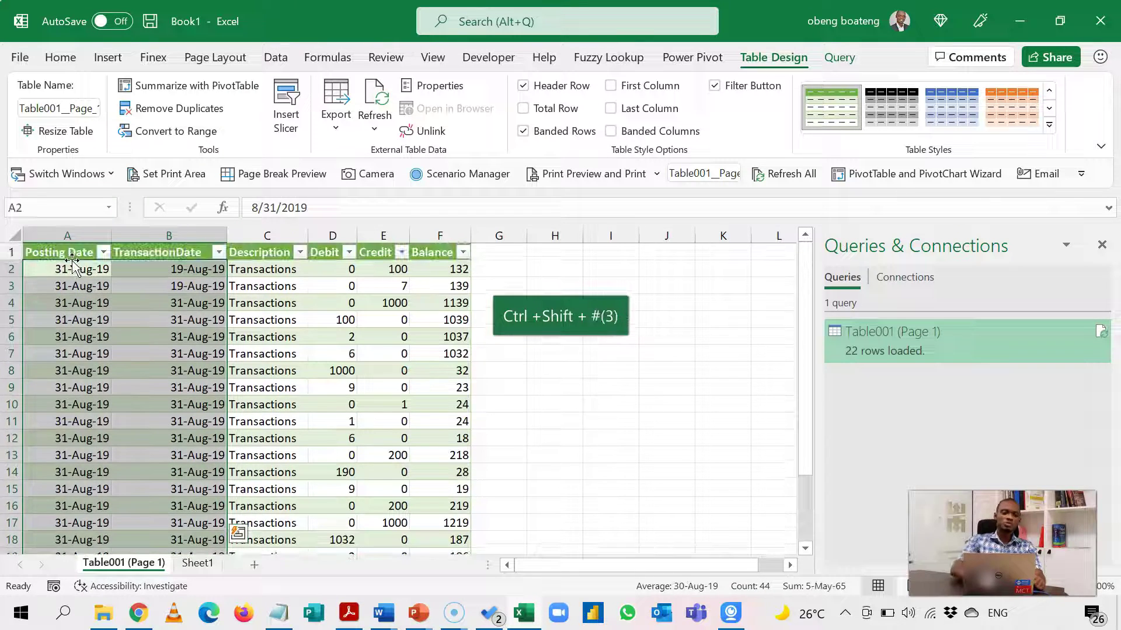
Move through the table to review the loaded values down the Debit column.
left_click(72, 260)
key("Right")
key("Down")
key("Down")
key("Right")
key("Right")
key("Down")
key("Down")
key("Down")
key("Down")
key("Down")
key("Down")
key("Down")
key("Down")
key("Down")
key("Down")
key("Down")
key("Down")
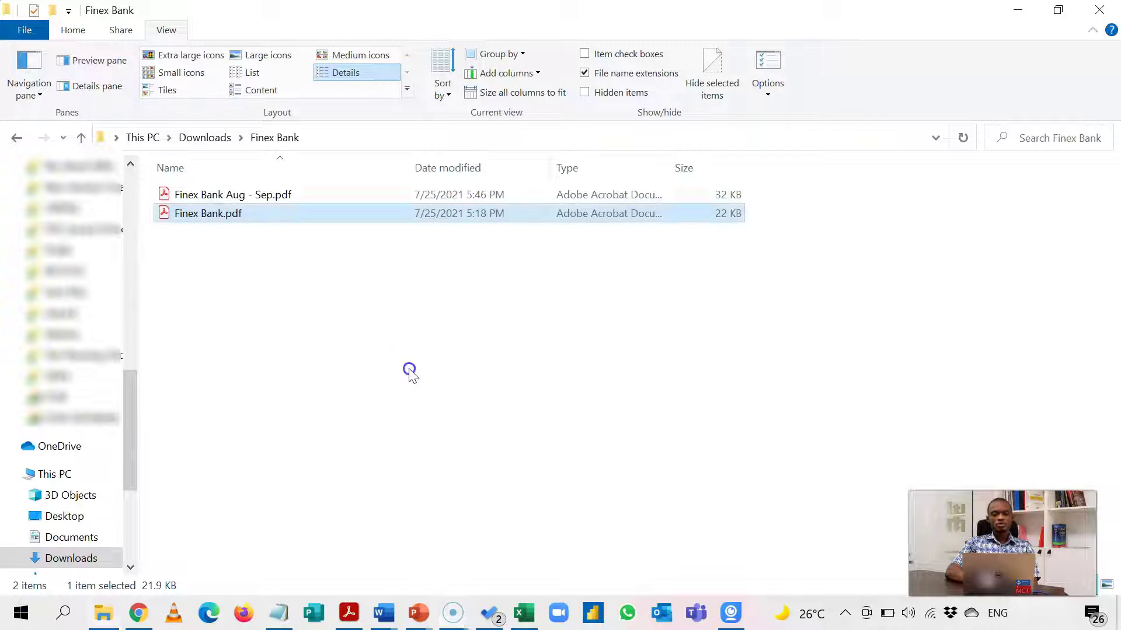
Open the original Finex Bank.pdf statement from the Finex Bank folder.
left_click(407, 371)
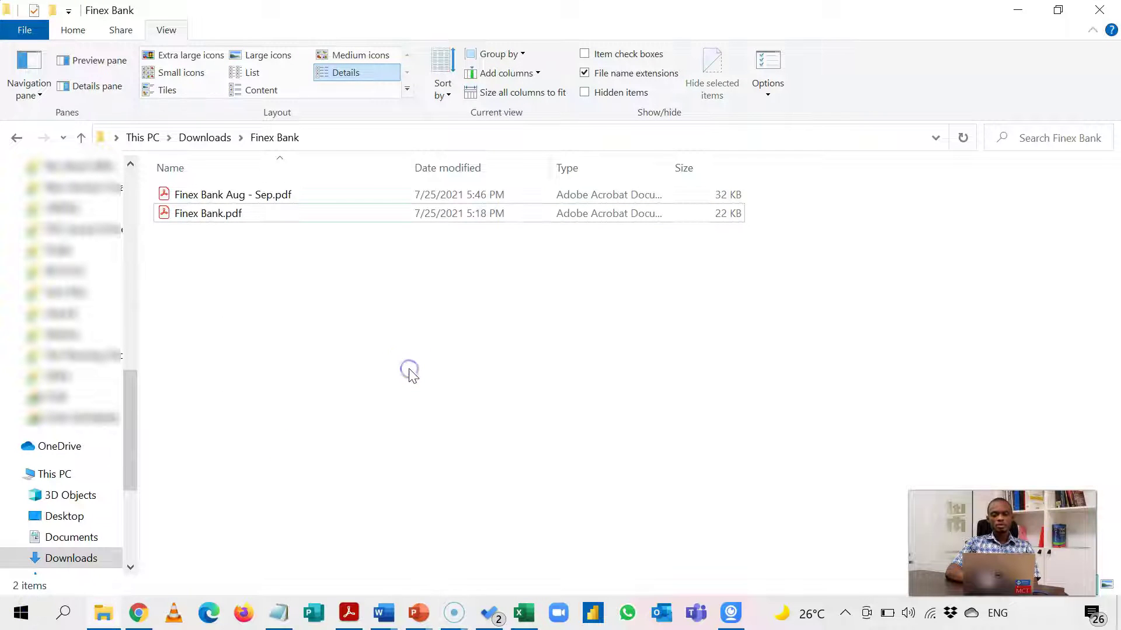
left_click(210, 220)
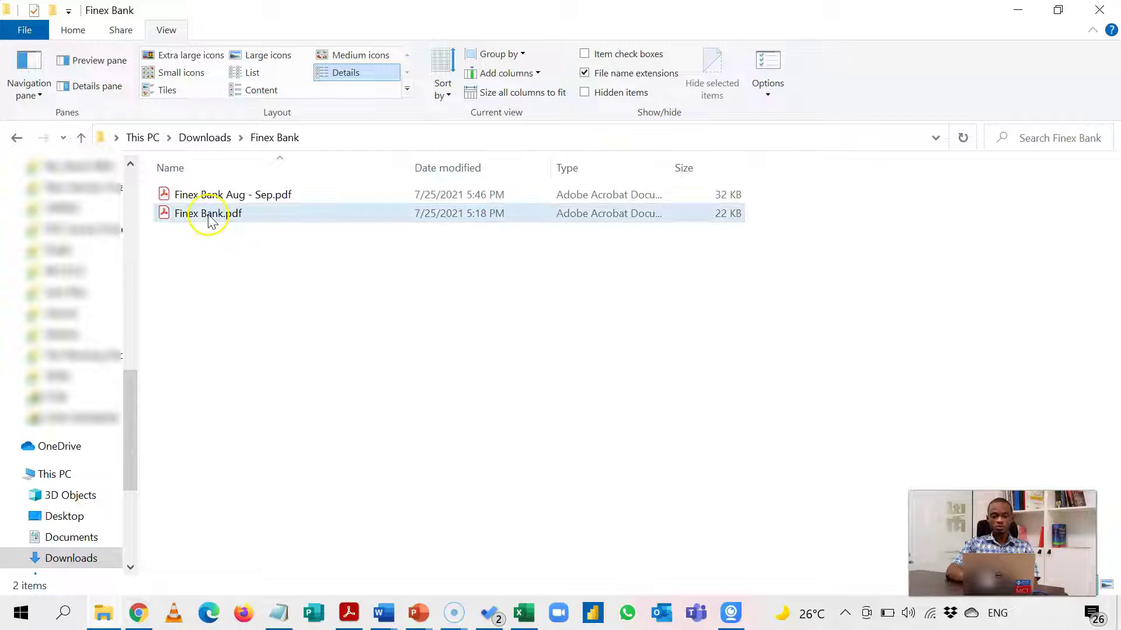
left_click(210, 219)
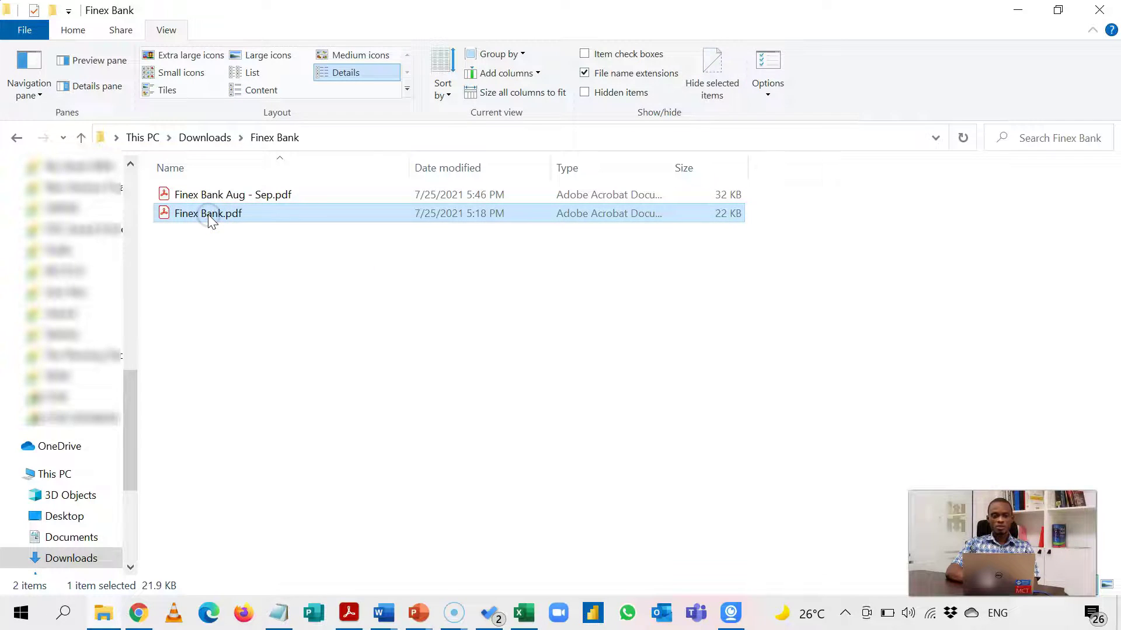
double_click(210, 220)
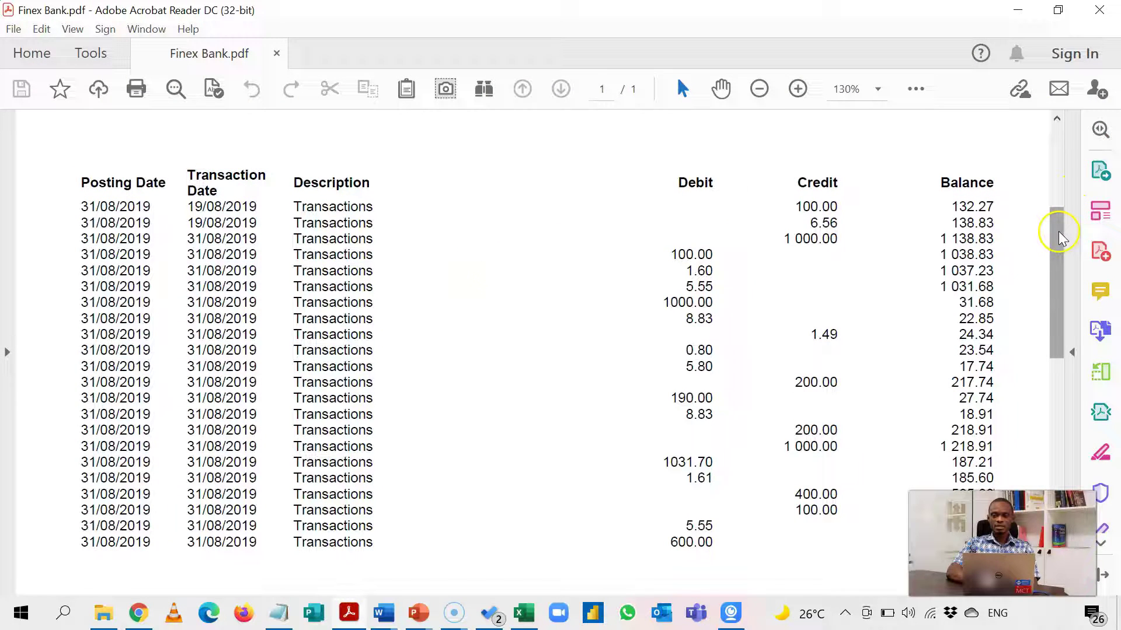
left_click_drag(1056, 226, 1061, 153)
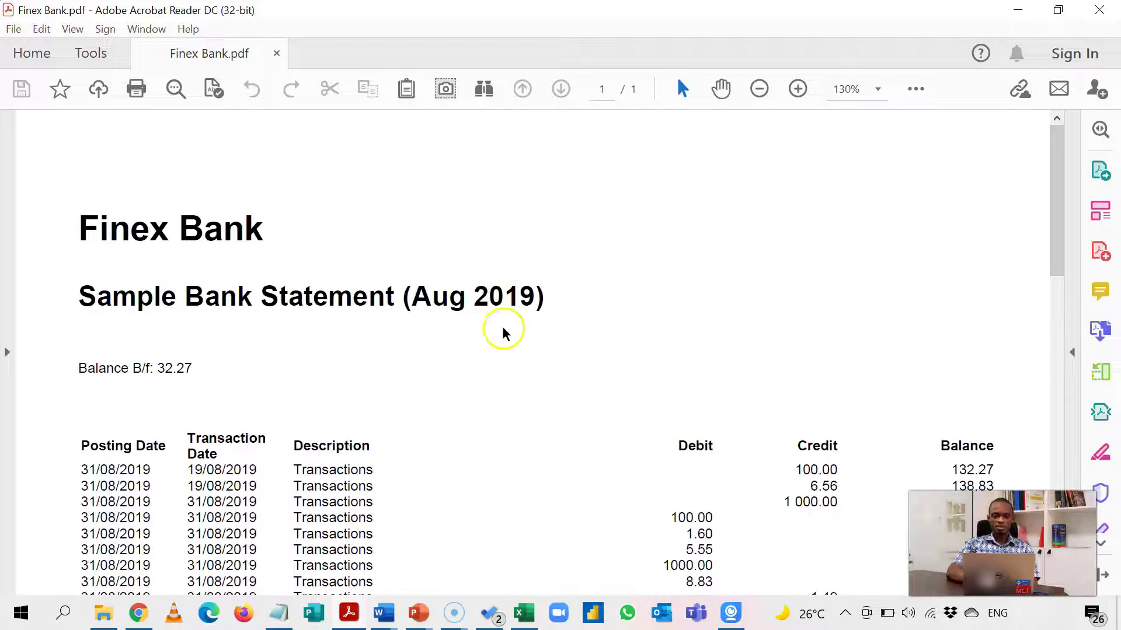
Check the last row of the loaded Excel table, then return to the Finex Bank folder.
left_click(529, 614)
key("Left")
key("Left")
key("Left")
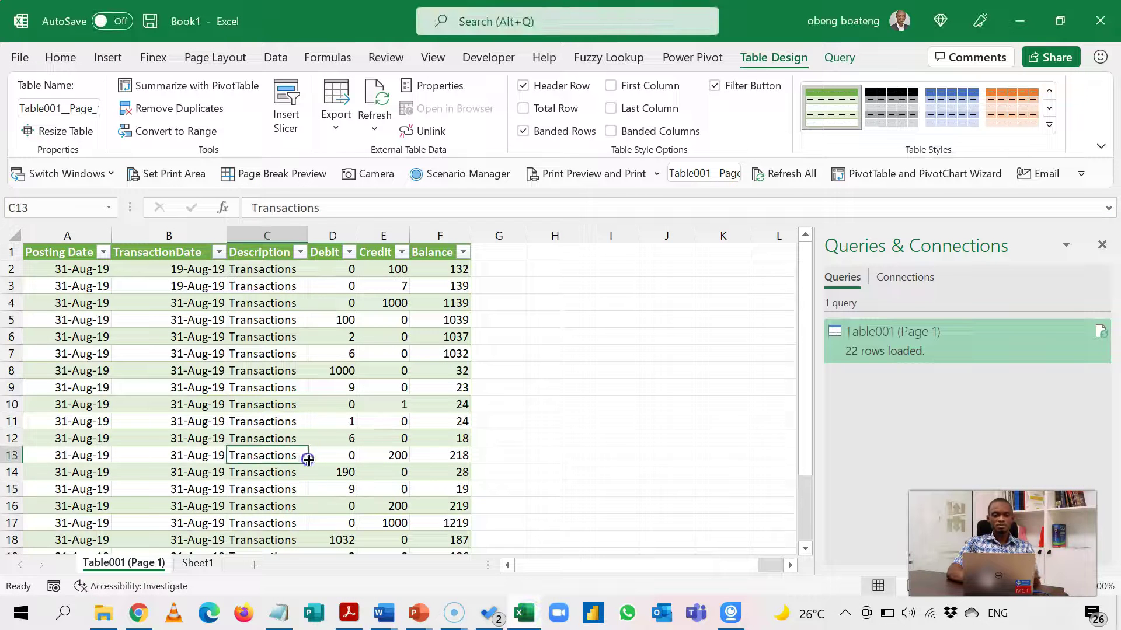
key("ctrl+Down")
key("Down")
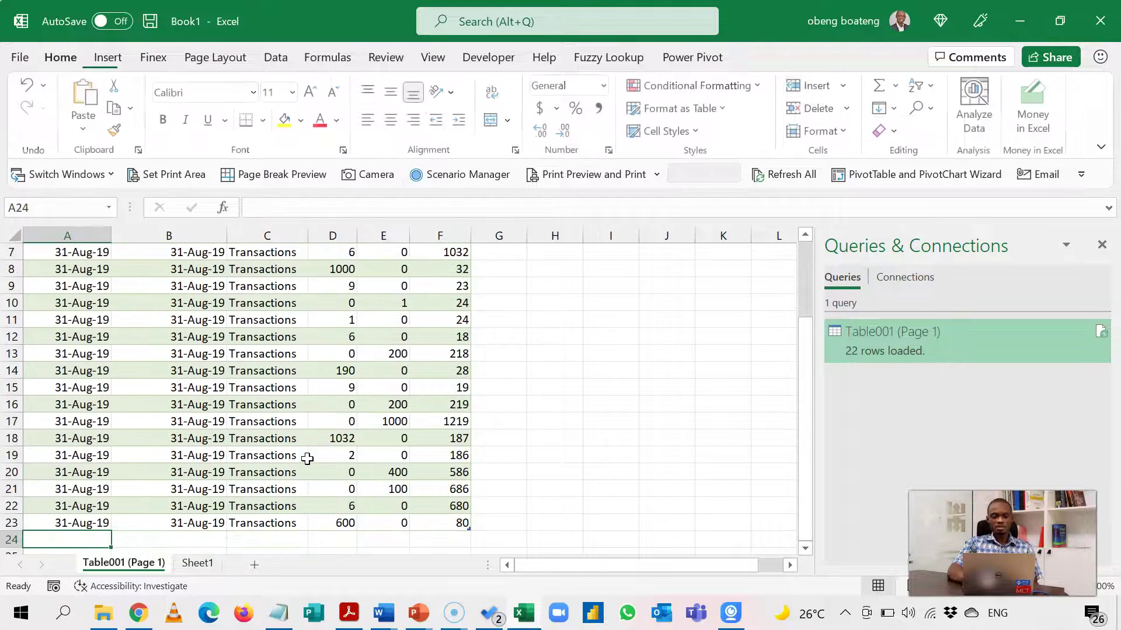
key("Up")
key("Right")
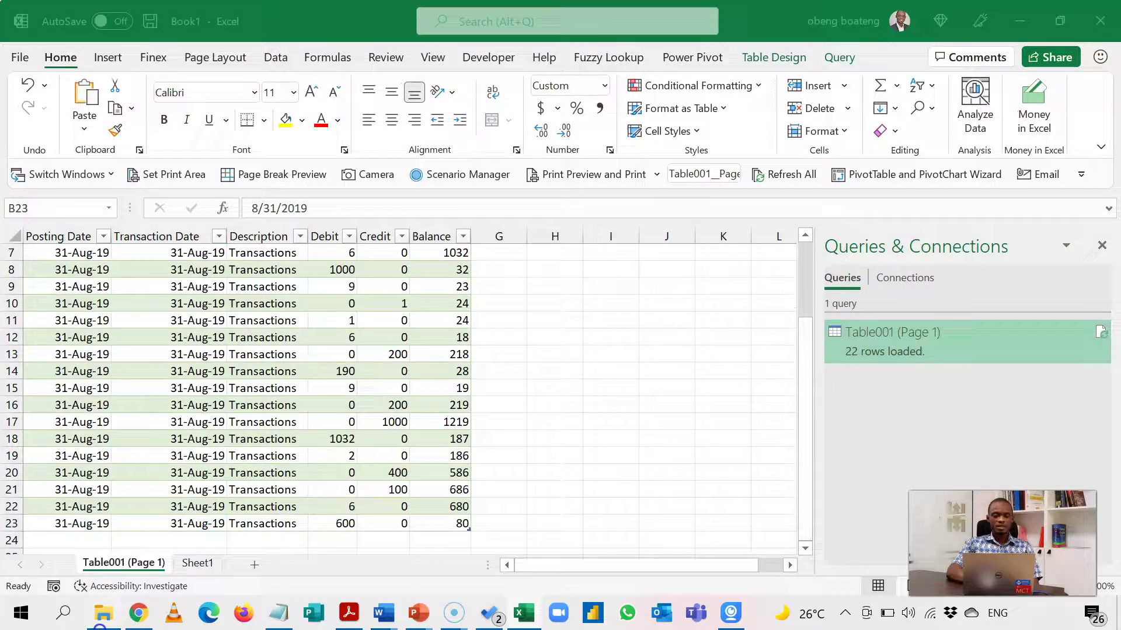
left_click(103, 613)
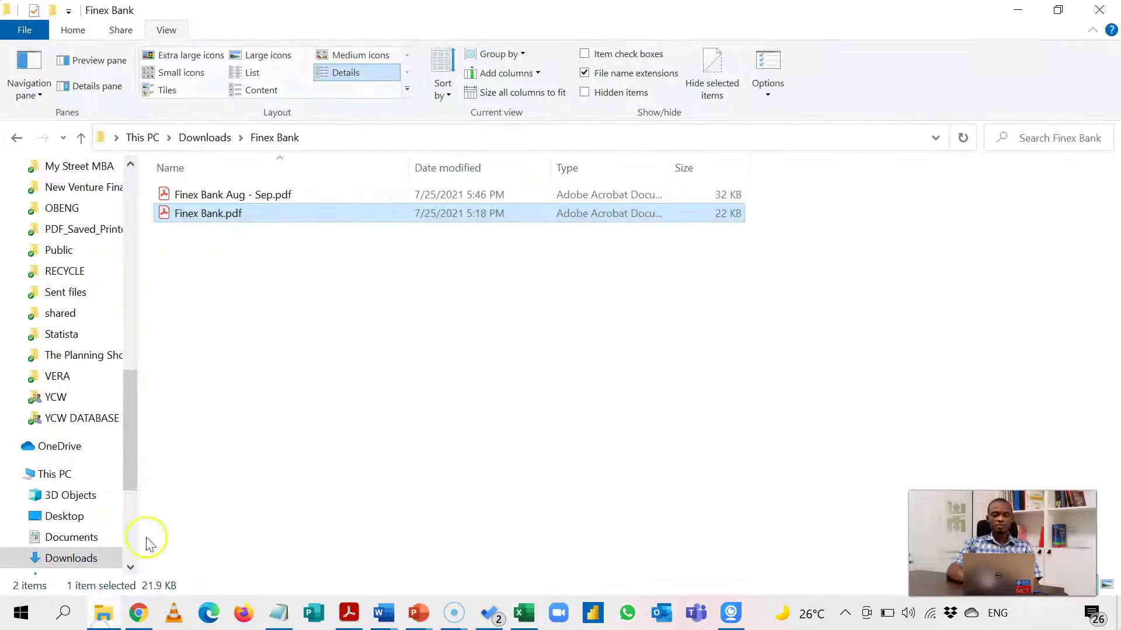
Open Finex Bank Aug - Sep.pdf, scroll through its transactions to 05/09/2019, and close the reader.
left_click(235, 196)
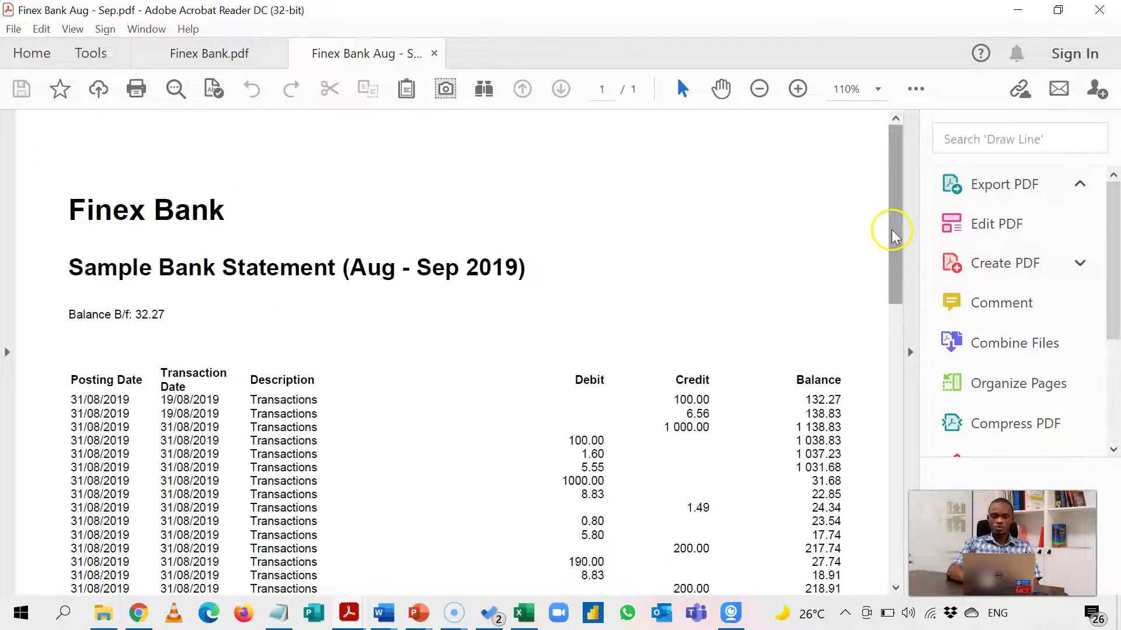
left_click_drag(891, 233, 891, 402)
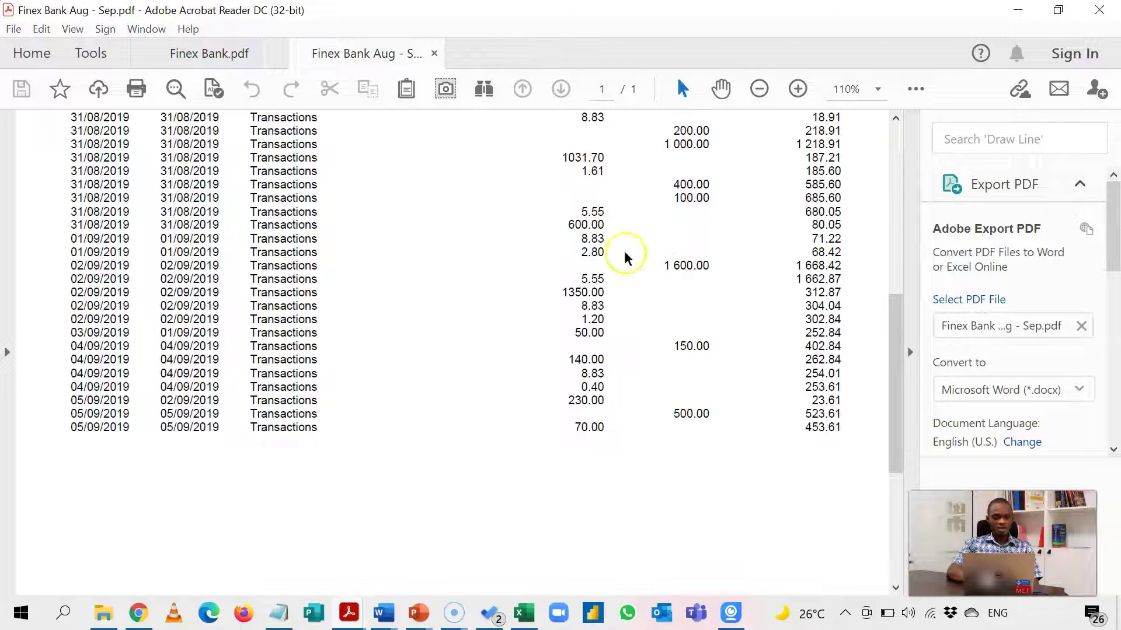
left_click(1099, 10)
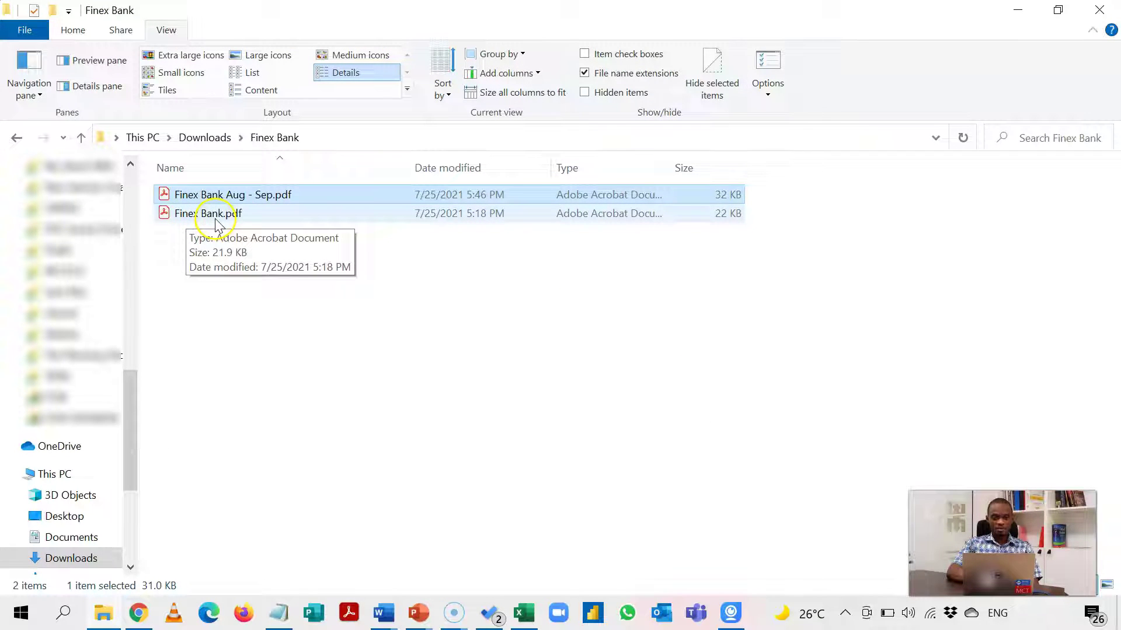
Delete the original Finex Bank.pdf statement.
left_click(215, 215)
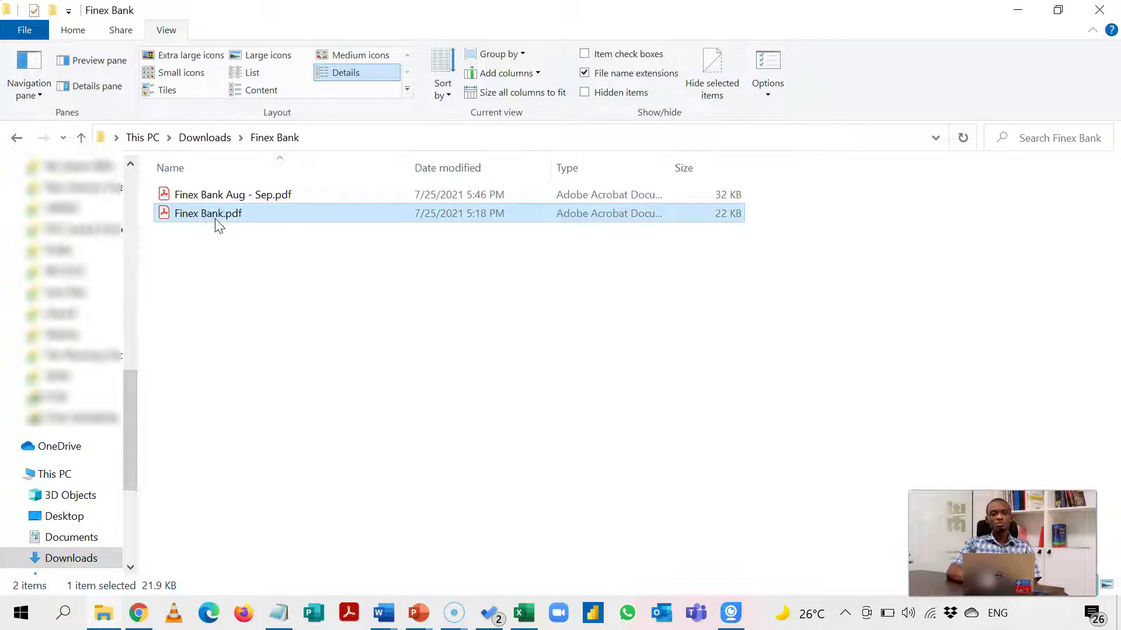
left_click(215, 217)
key("ctrl+c")
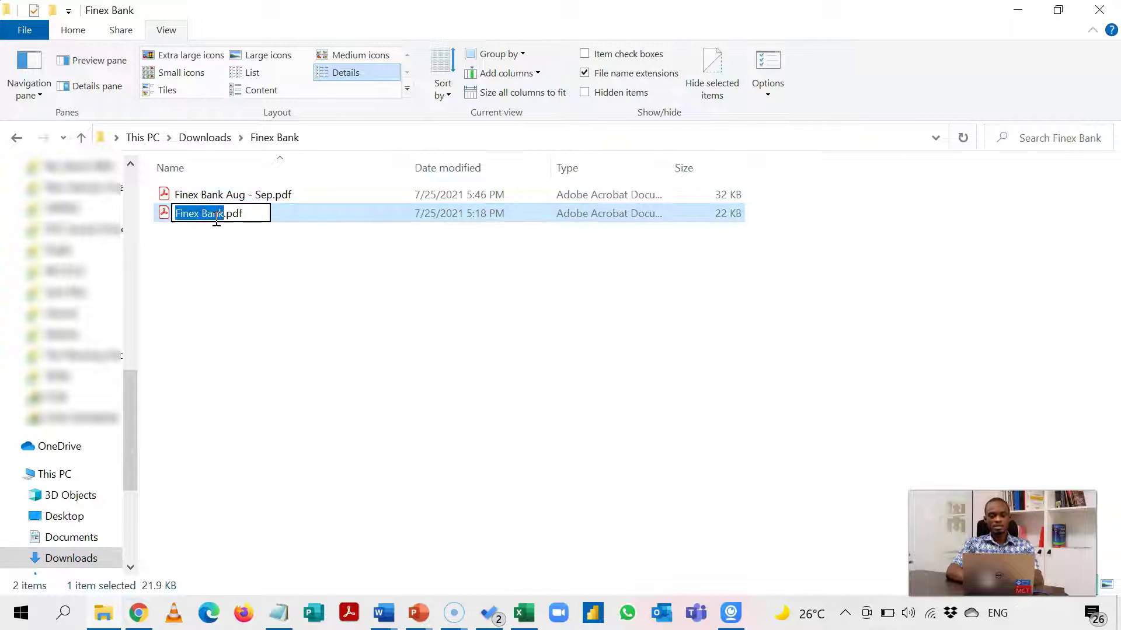
key("Escape")
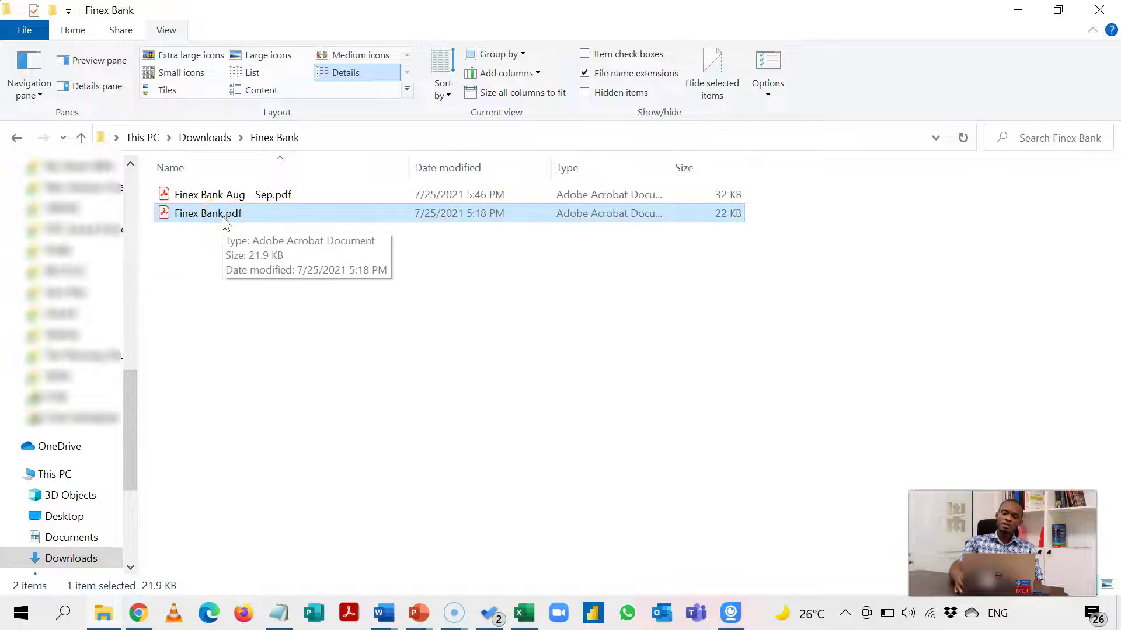
key("Delete")
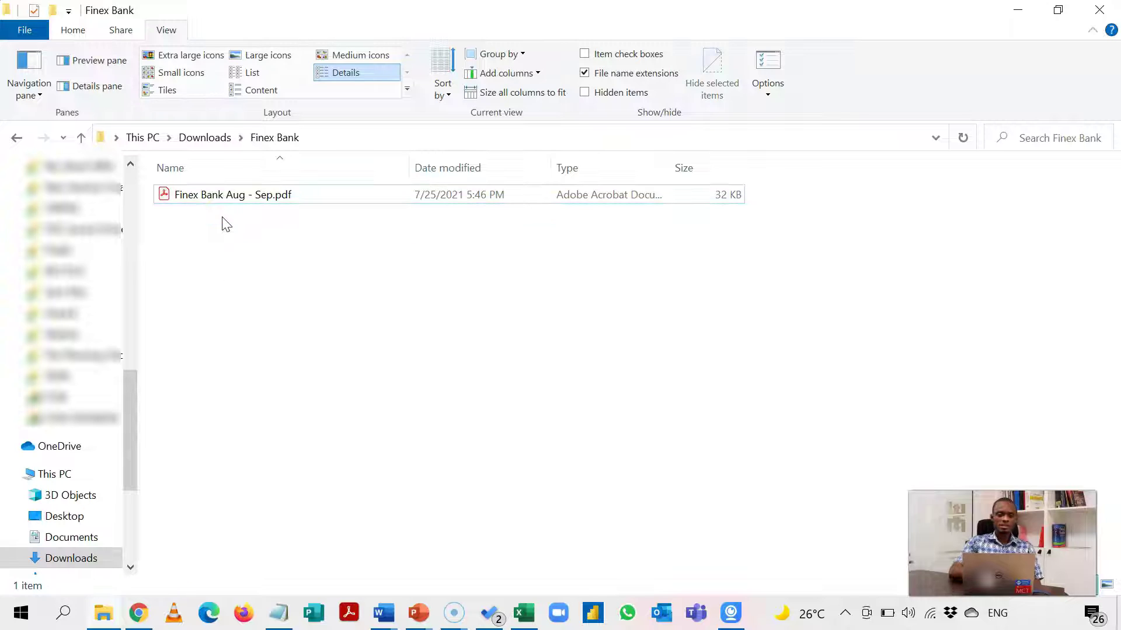
Rename Finex Bank Aug - Sep.pdf to Finex Bank.pdf and open it to verify.
double_click(217, 199)
left_click(218, 199)
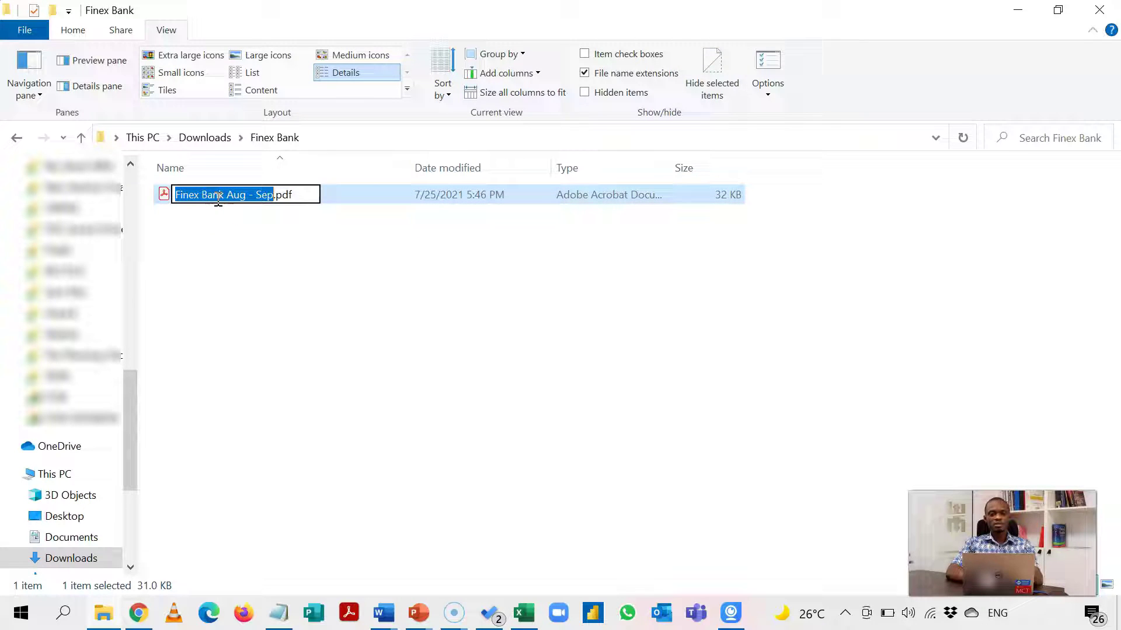
key("ctrl+v")
key("Return")
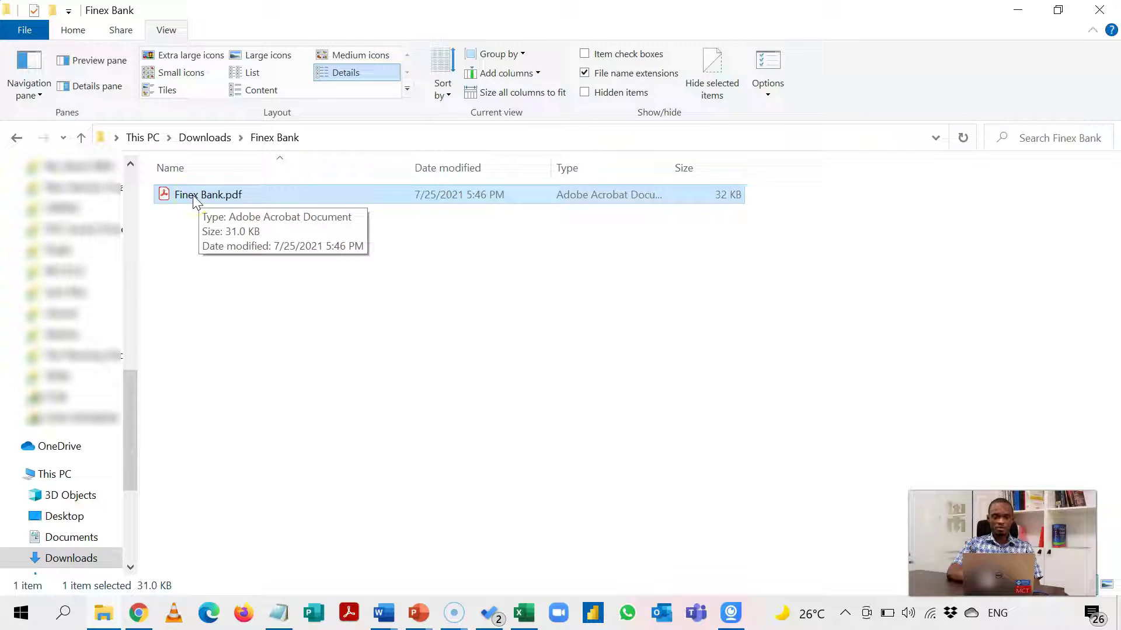
double_click(192, 195)
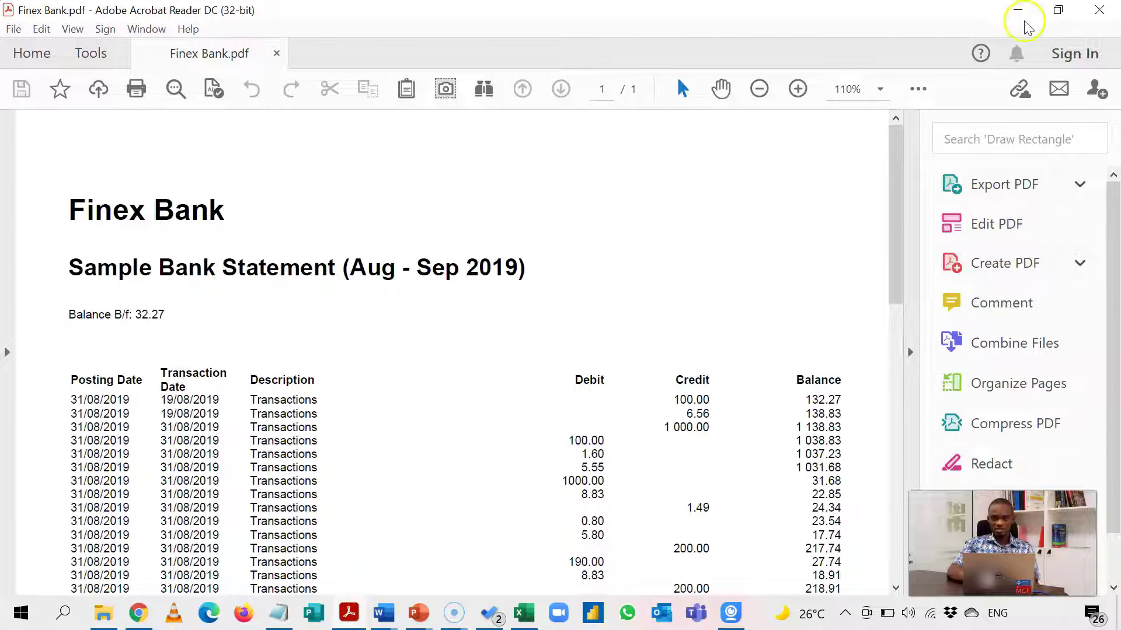
left_click(1099, 10)
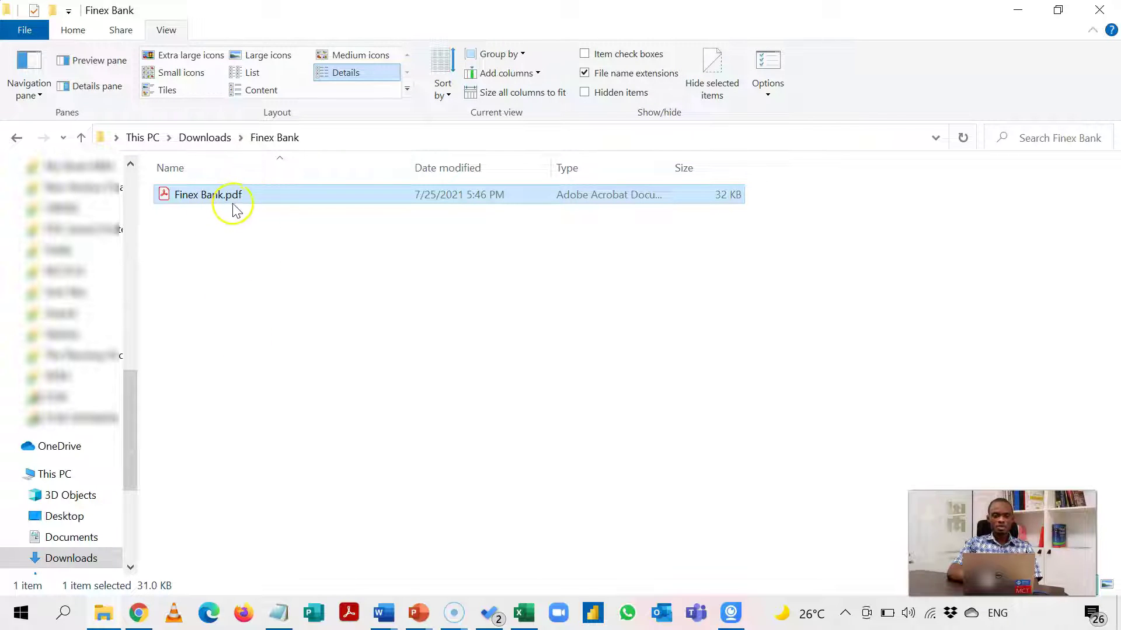
Refresh All in the Excel workbook so the query reloads from the swapped PDF.
left_click(523, 613)
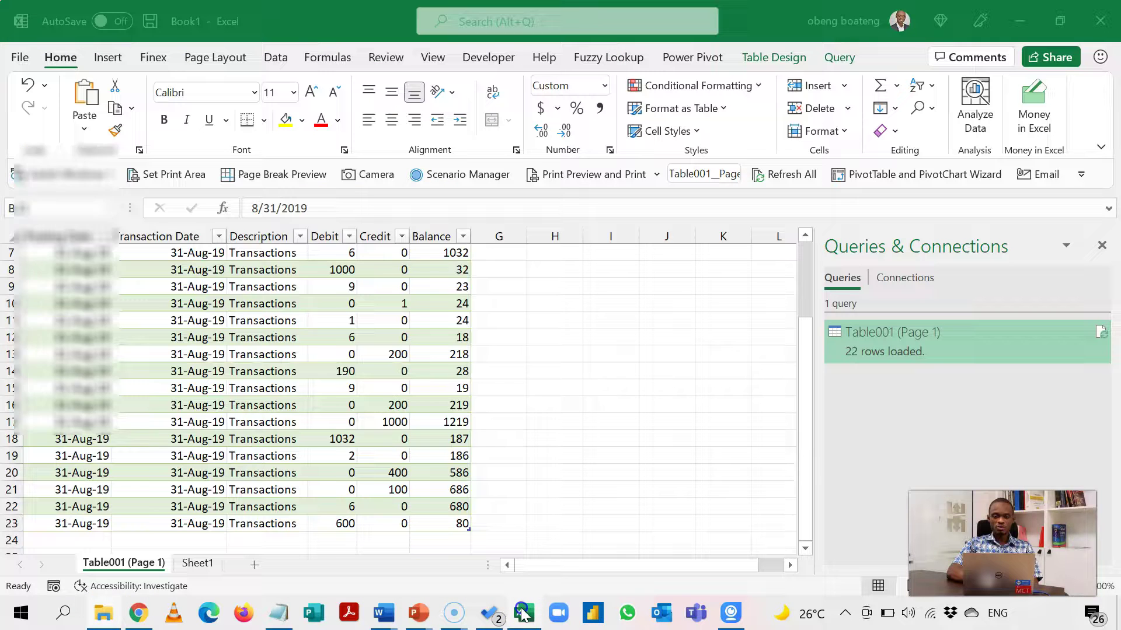
left_click(302, 471)
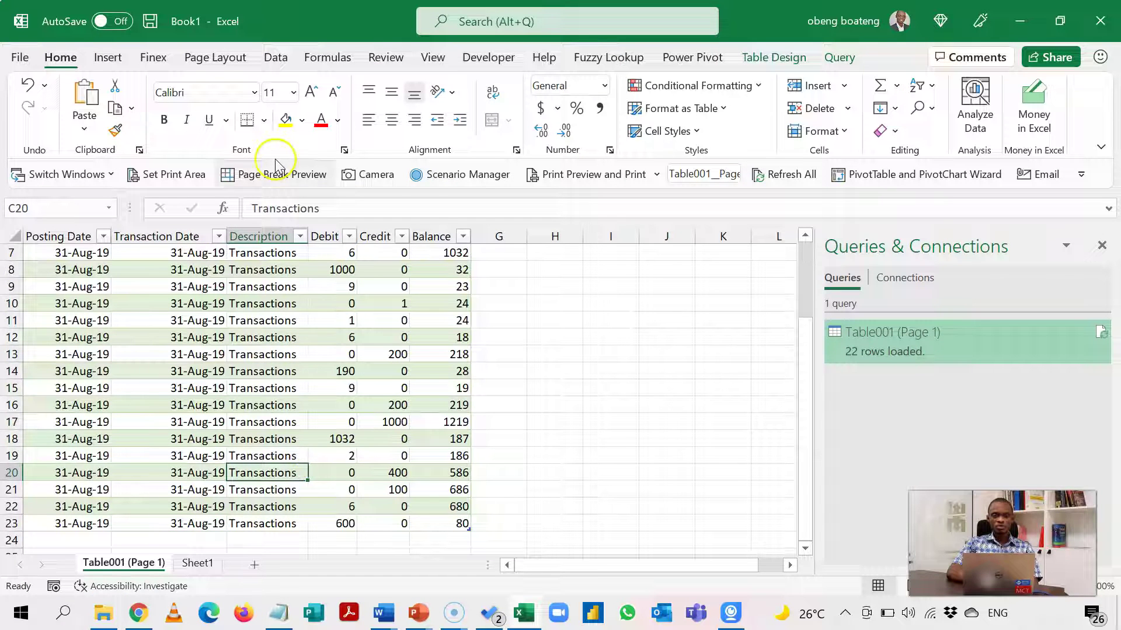
left_click(275, 64)
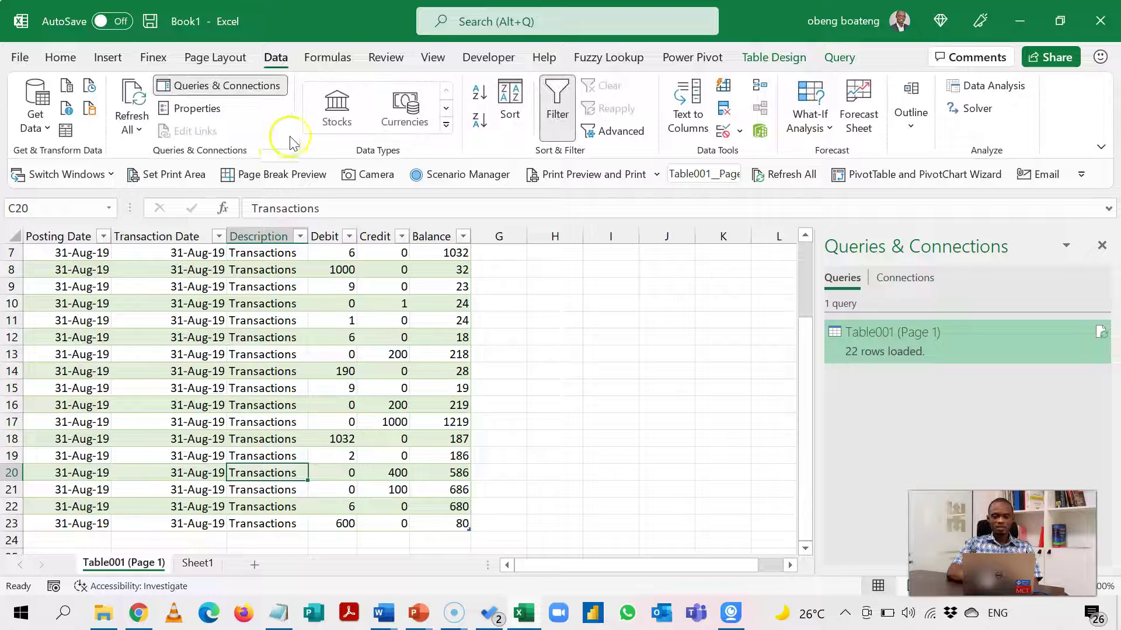
left_click(135, 133)
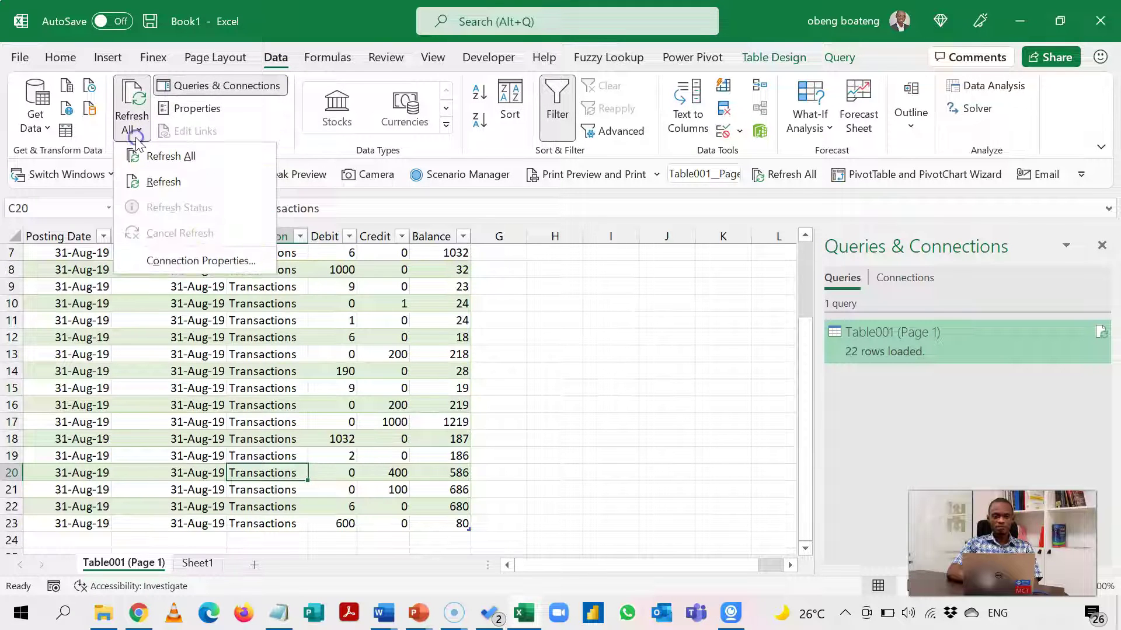
left_click(157, 157)
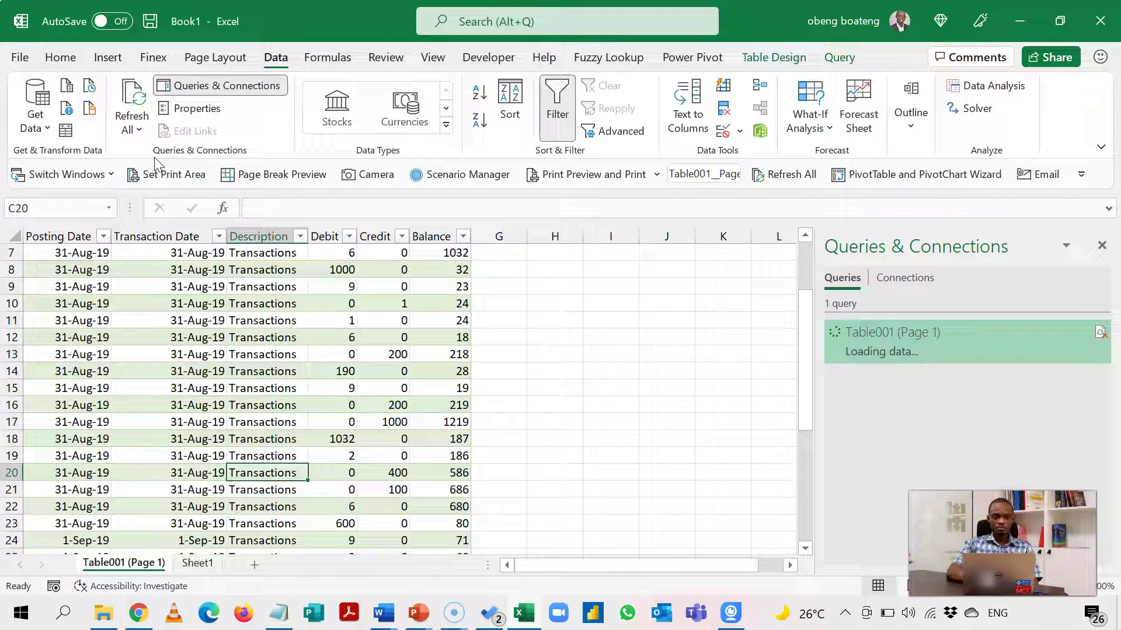
Step through the Transaction Date column to check the new September rows.
left_click(156, 410)
key("Down")
key("Down")
key("Down")
key("Down")
key("Down")
key("Down")
key("Down")
key("Down")
key("Down")
key("Down")
key("Down")
key("Down")
key("Down")
key("Down")
key("Down")
key("Down")
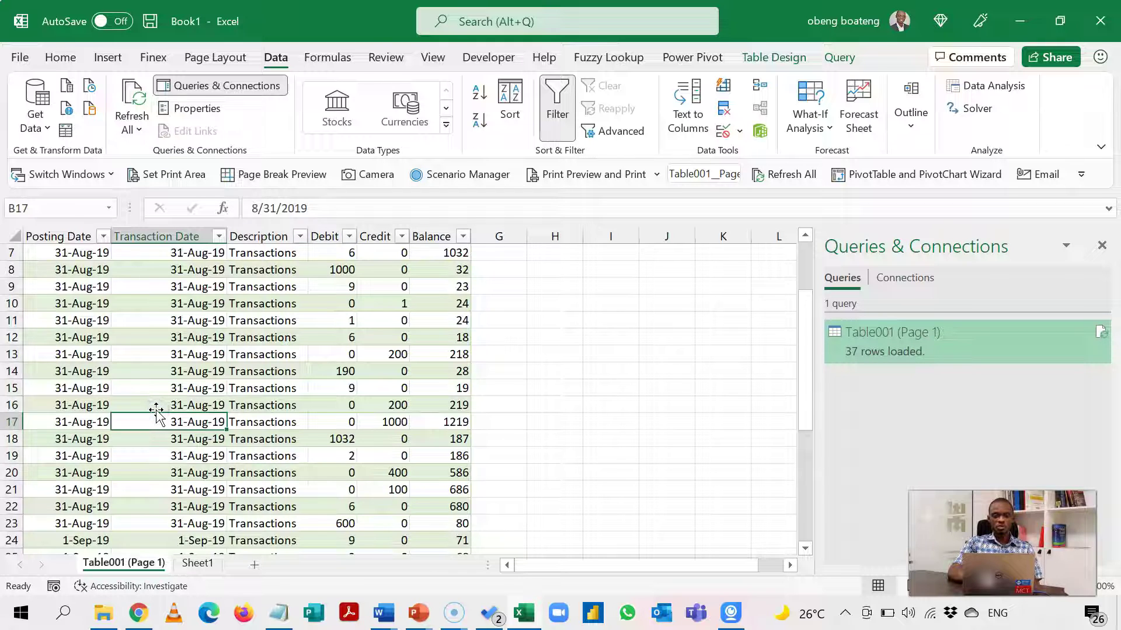
key("Down")
key("Down")
key("Down")
key("Down")
key("Down")
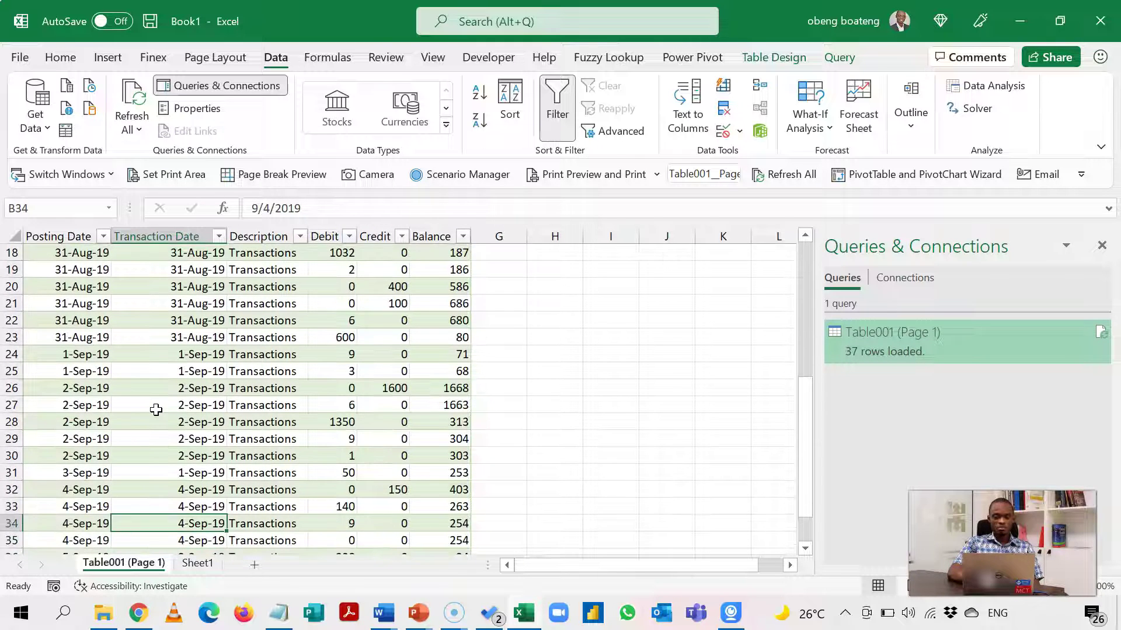
key("Down")
key("Down")
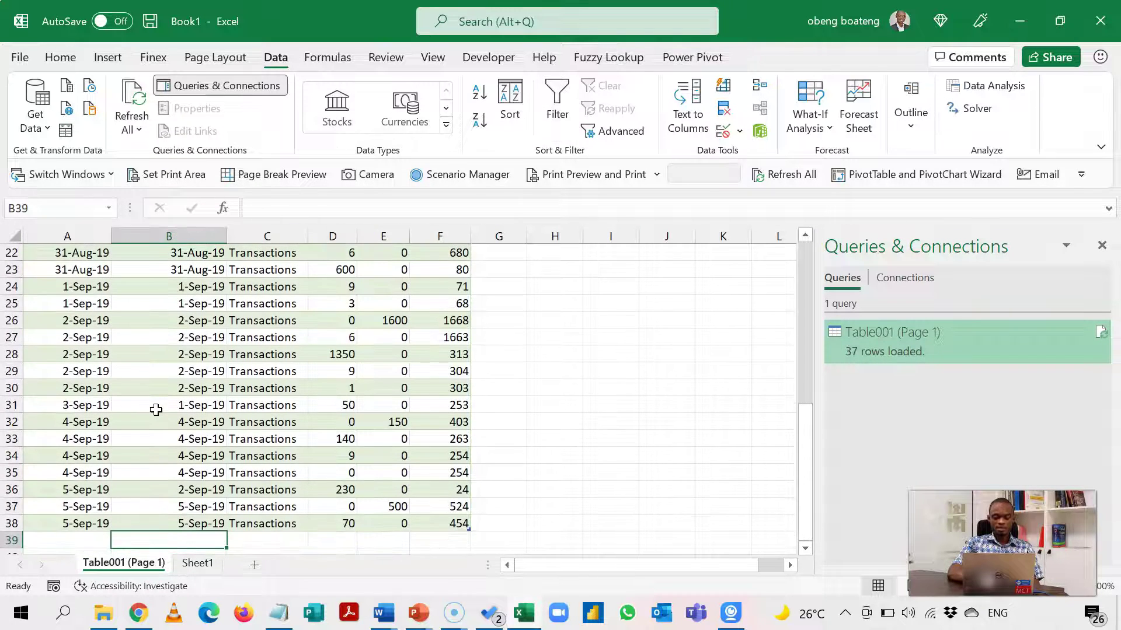
key("Up")
key("Up")
key("Up")
key("Up")
key("Up")
key("Up")
key("Up")
key("Up")
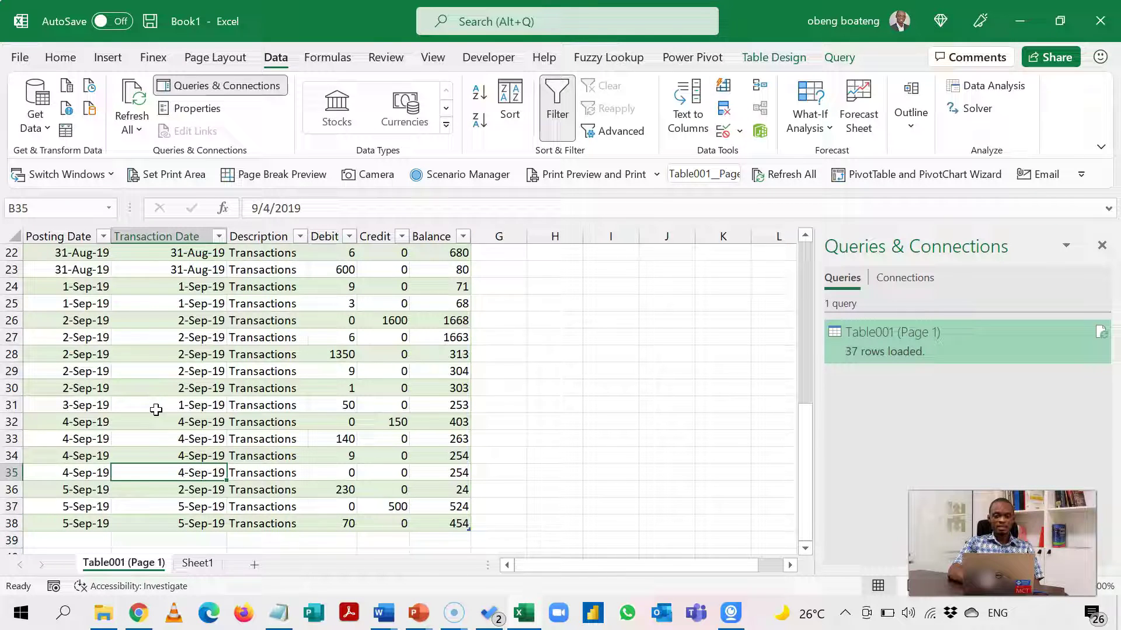
key("Up")
key("Up")
key("Up")
key("Up")
key("Up")
key("Up")
key("Up")
key("Up")
key("Up")
key("Up")
key("Up")
key("Up")
key("Up")
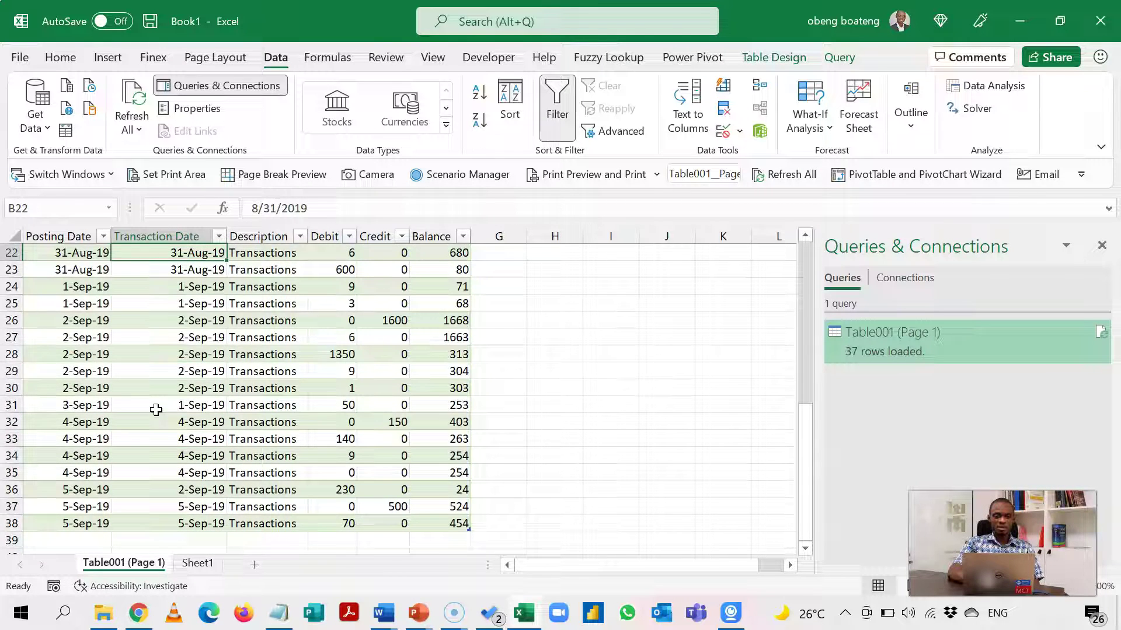
key("Down")
key("Down")
key("Down")
key("Down")
key("Down")
key("Down")
key("Down")
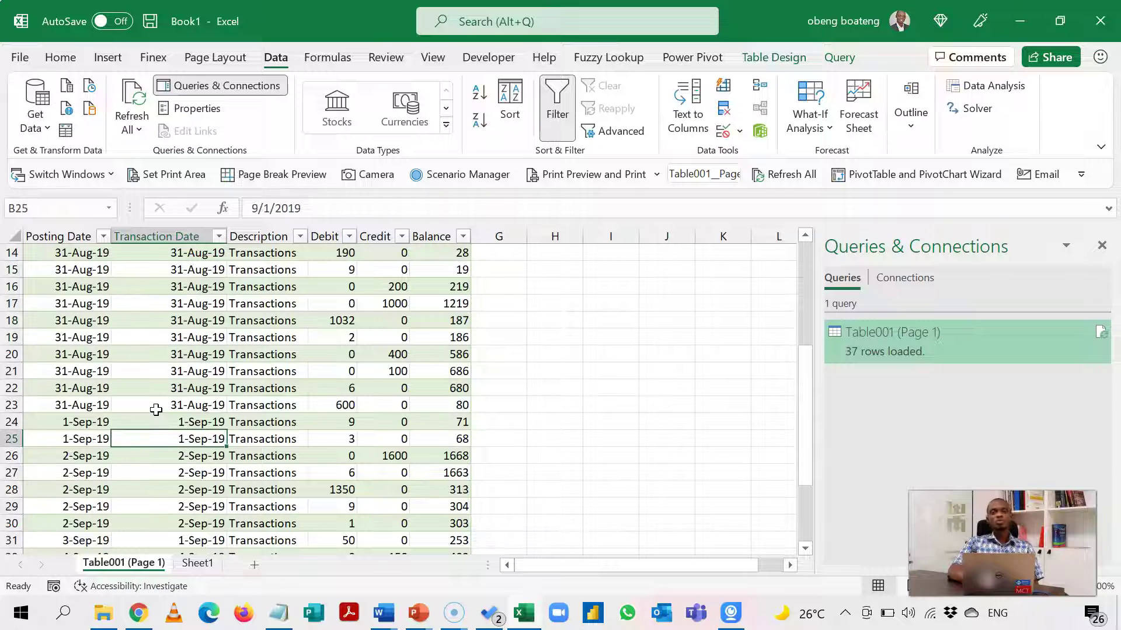